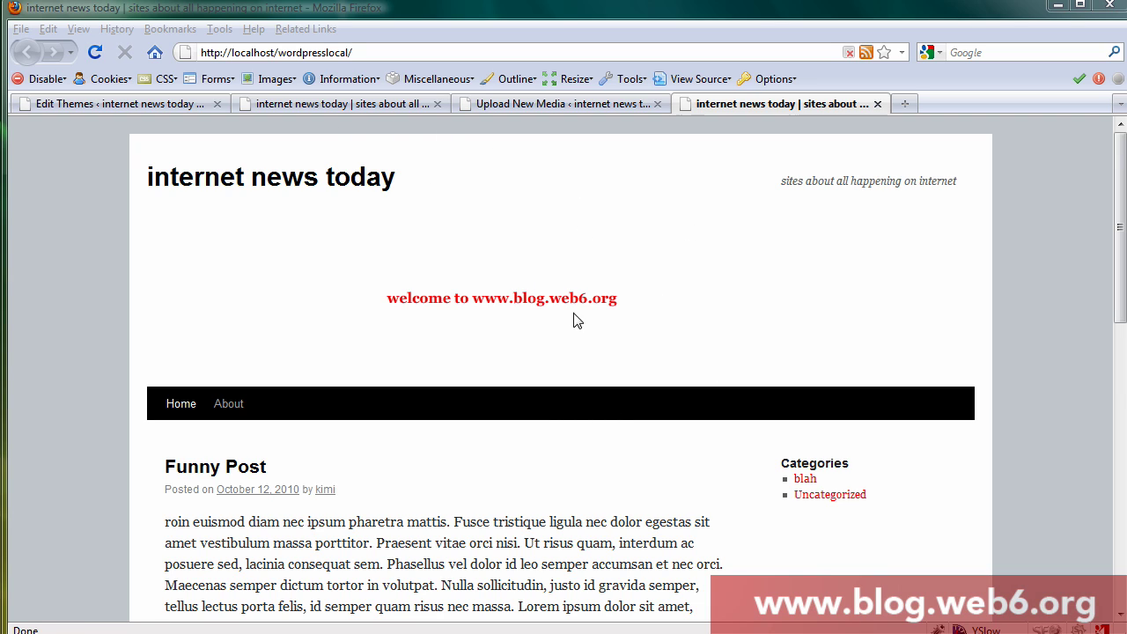
# Step: Compare the header-image and flash-banner site tabs, reloading the banner page twice
pyautogui.click(345, 106)
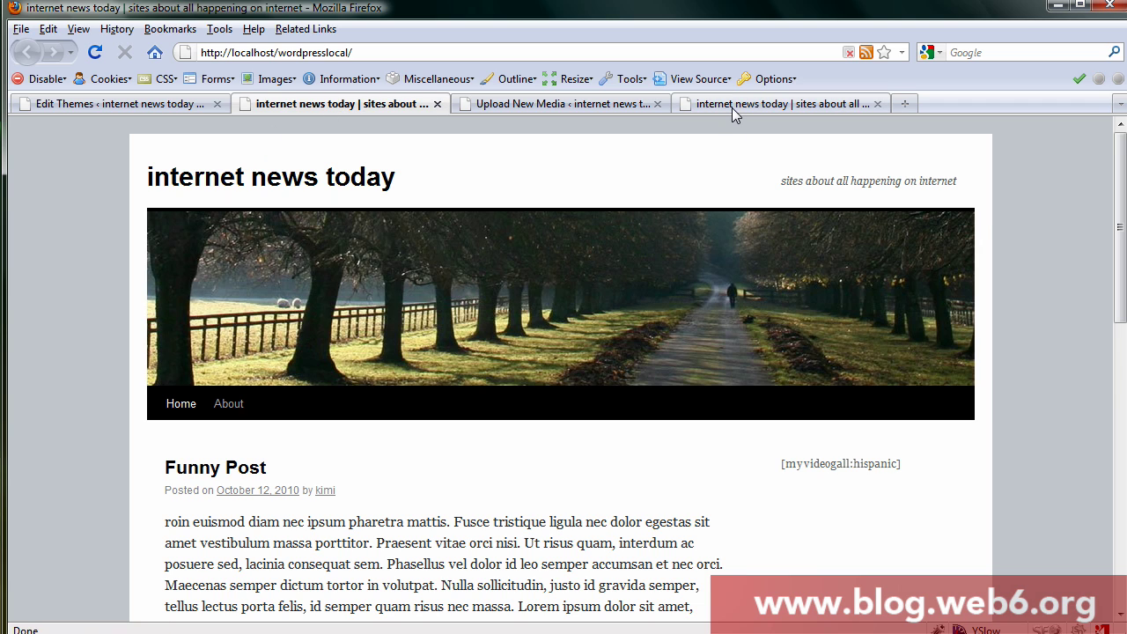
pyautogui.click(732, 107)
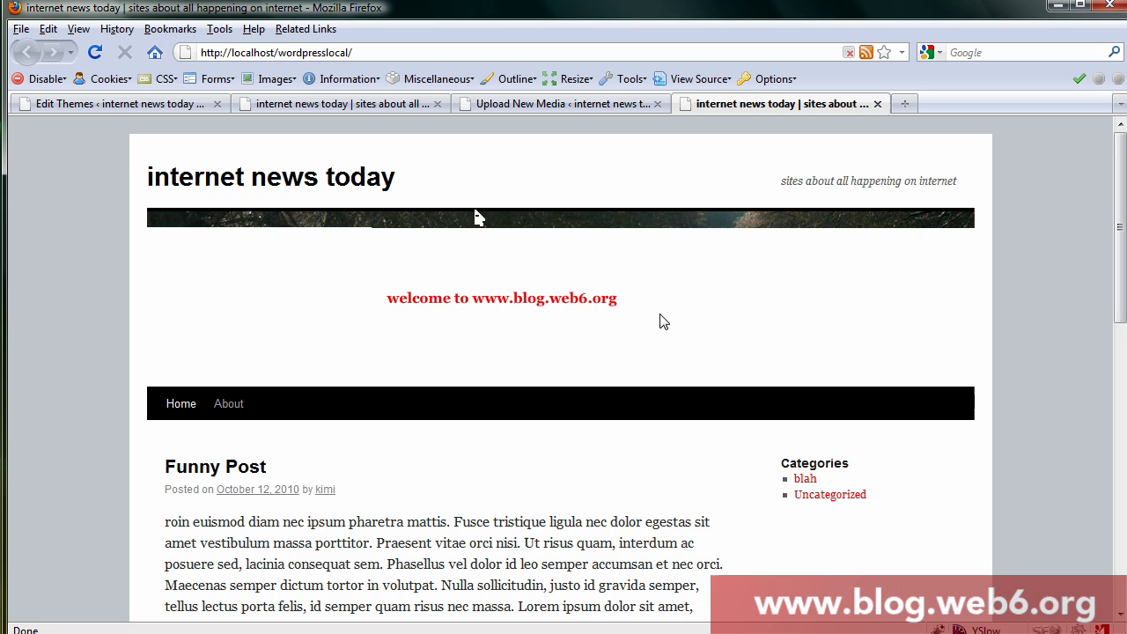
pyautogui.click(95, 52)
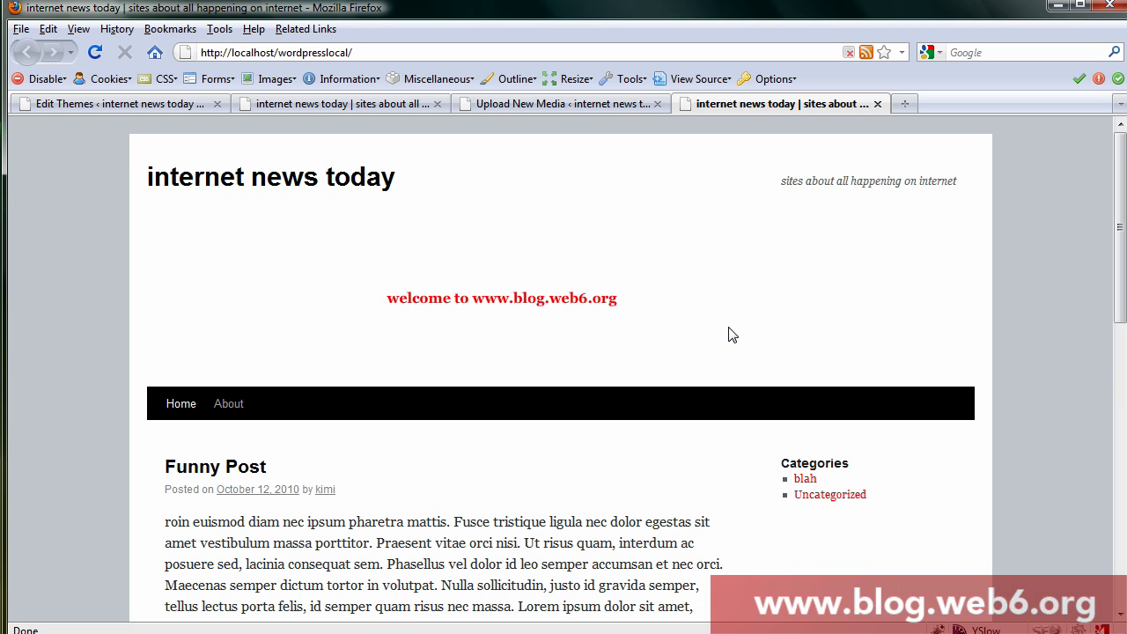
pyautogui.click(94, 52)
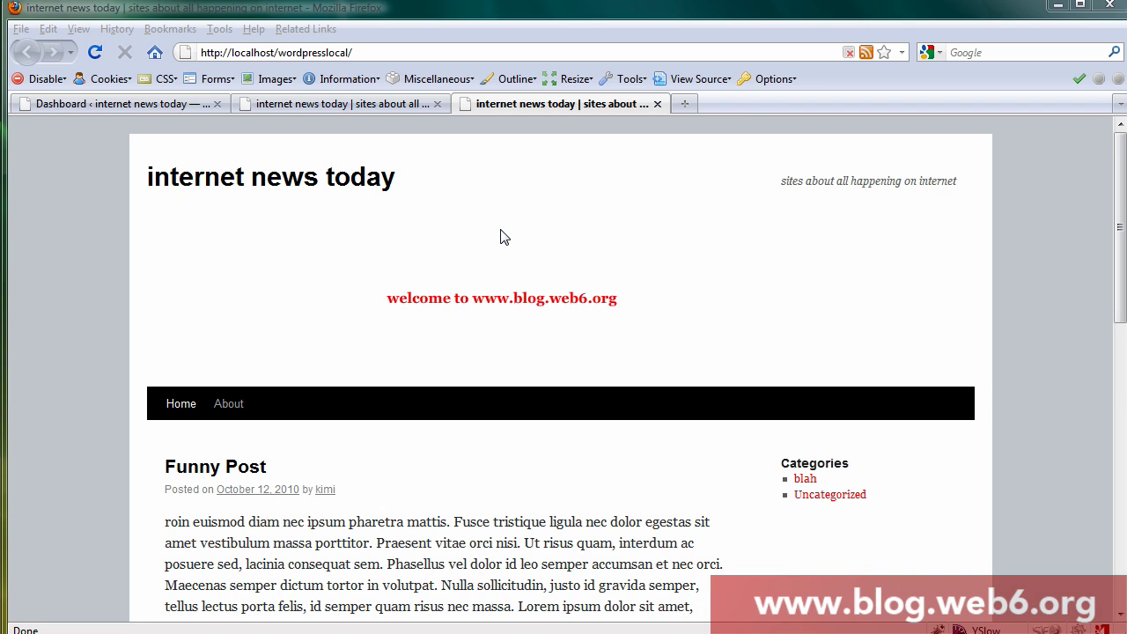
# Step: Minimize Firefox to check testfile.swf on the desktop
pyautogui.click(1055, 7)
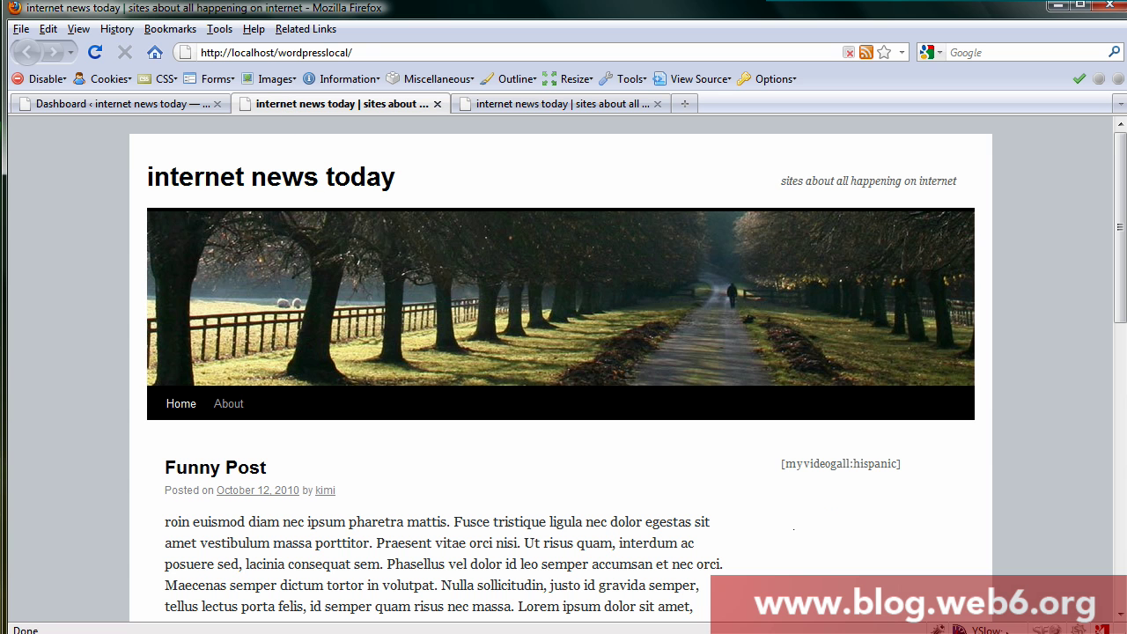
# Step: Inspect the header image in Firebug to read its 940×198 size, then minimize Firefox
pyautogui.press('F12')
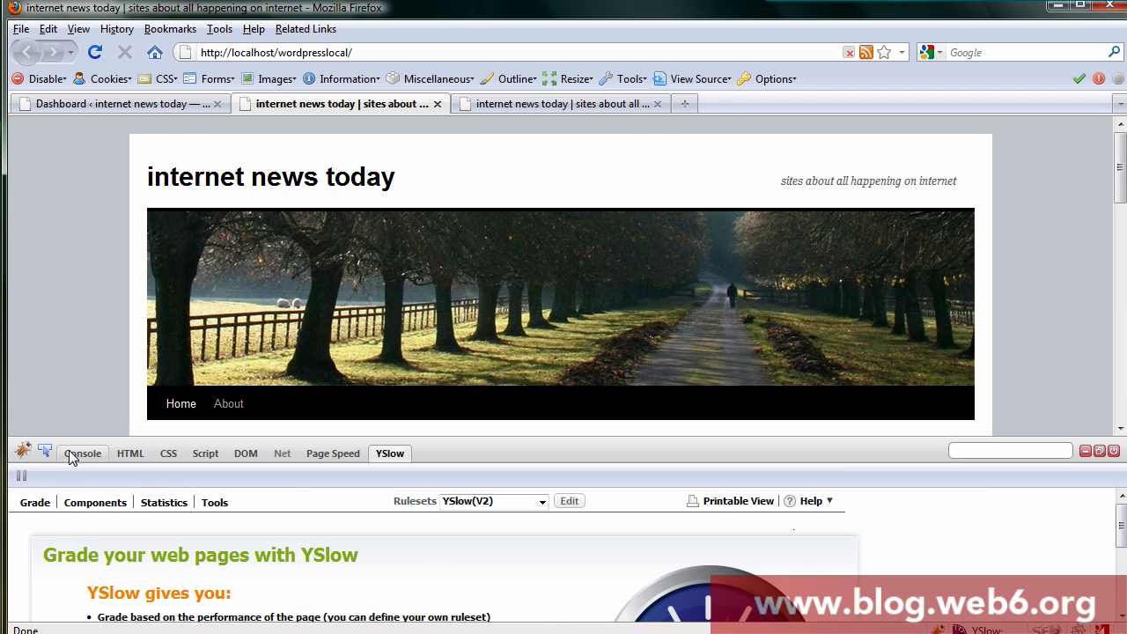
pyautogui.click(44, 451)
pyautogui.click(284, 385)
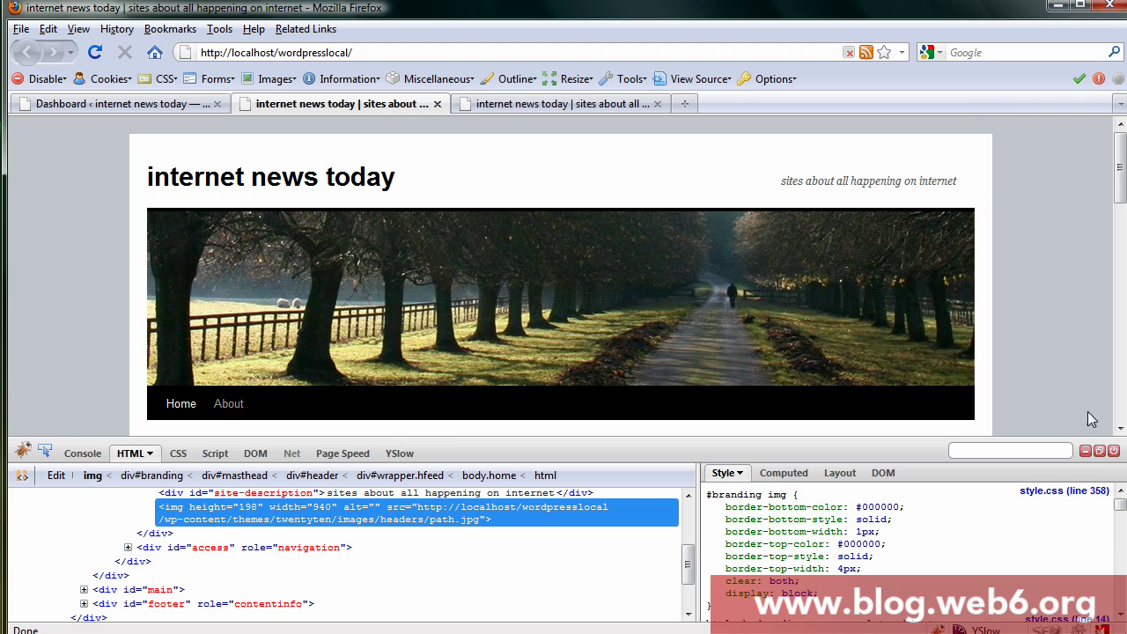
pyautogui.click(1086, 451)
pyautogui.click(1059, 9)
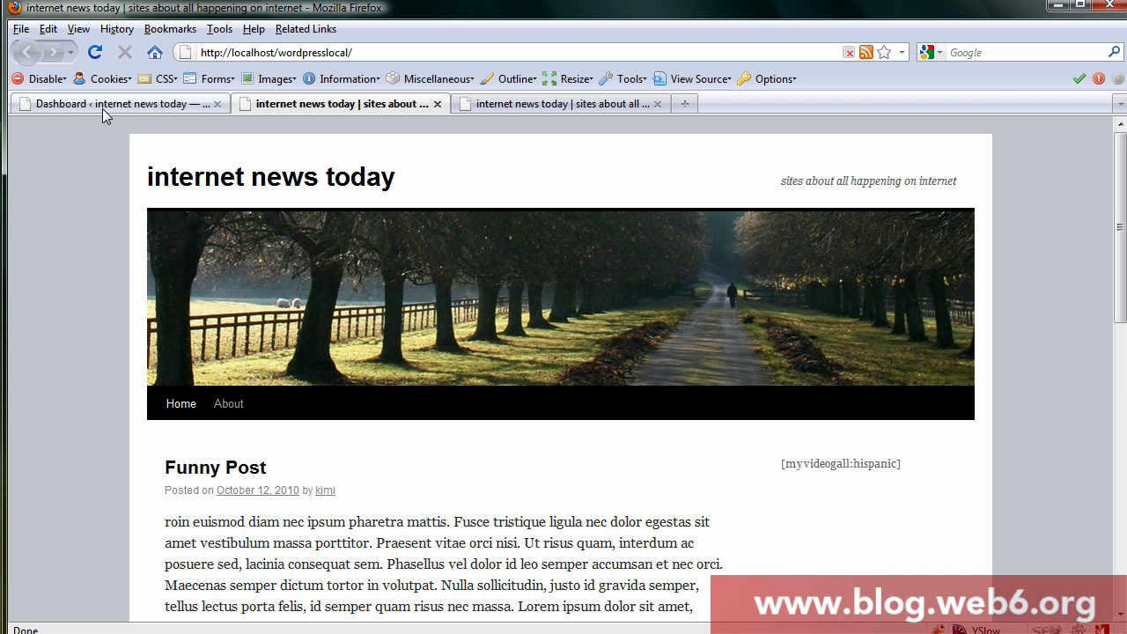
# Step: Upload testfile.swf from the Desktop through Media > Add New
pyautogui.click(98, 109)
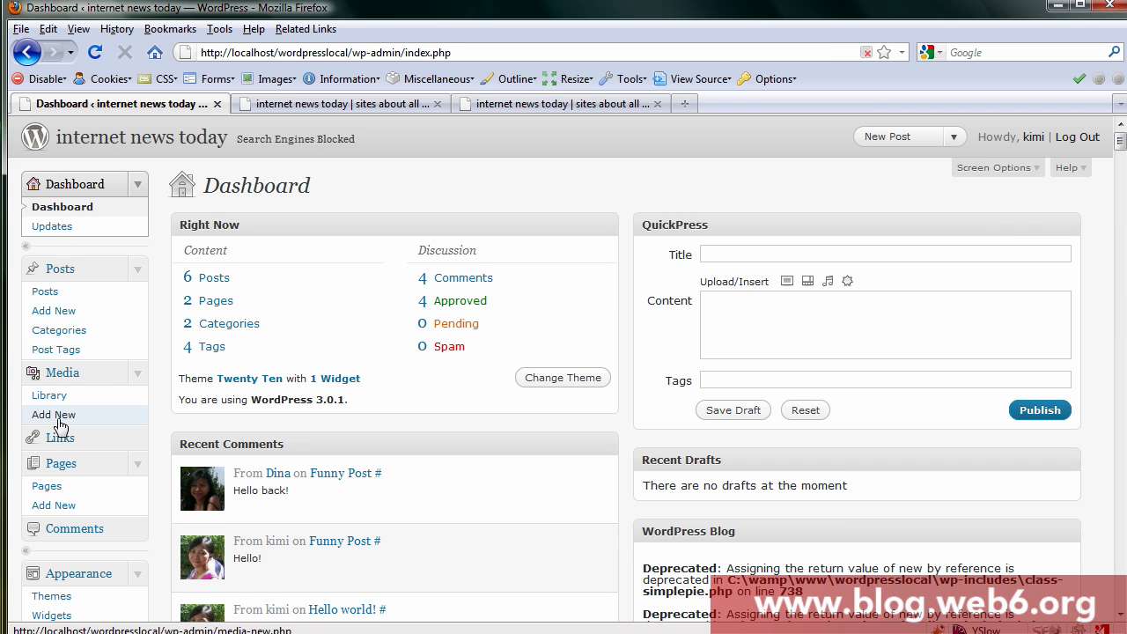
pyautogui.click(58, 415)
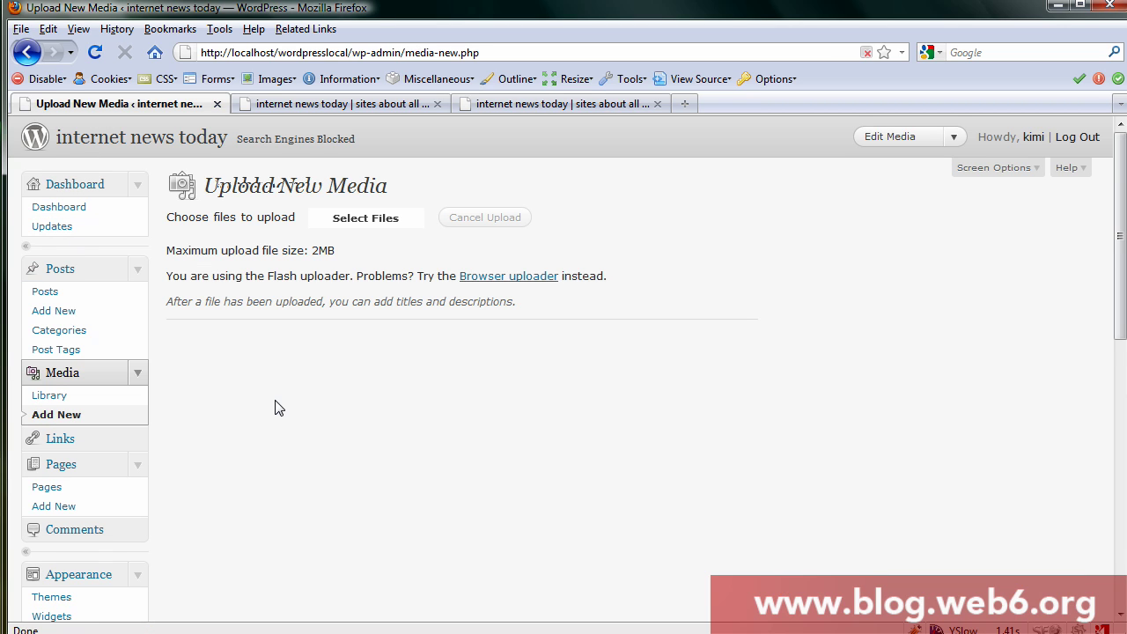
pyautogui.click(337, 218)
pyautogui.moveTo(490, 128); pyautogui.dragTo(495, 251)
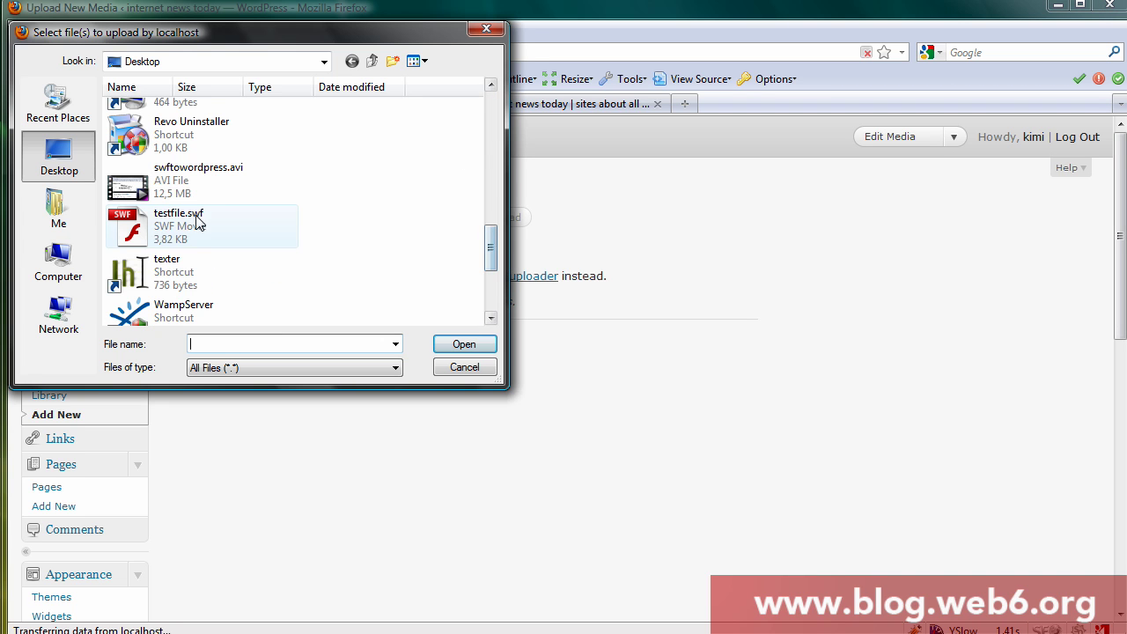
pyautogui.click(197, 223)
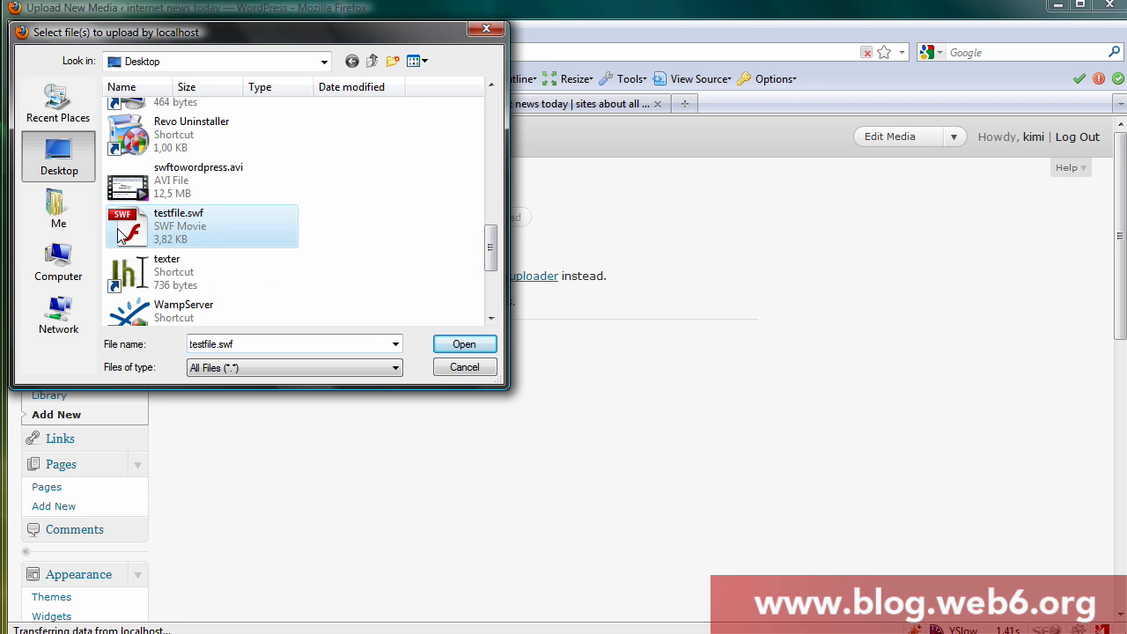
pyautogui.click(465, 346)
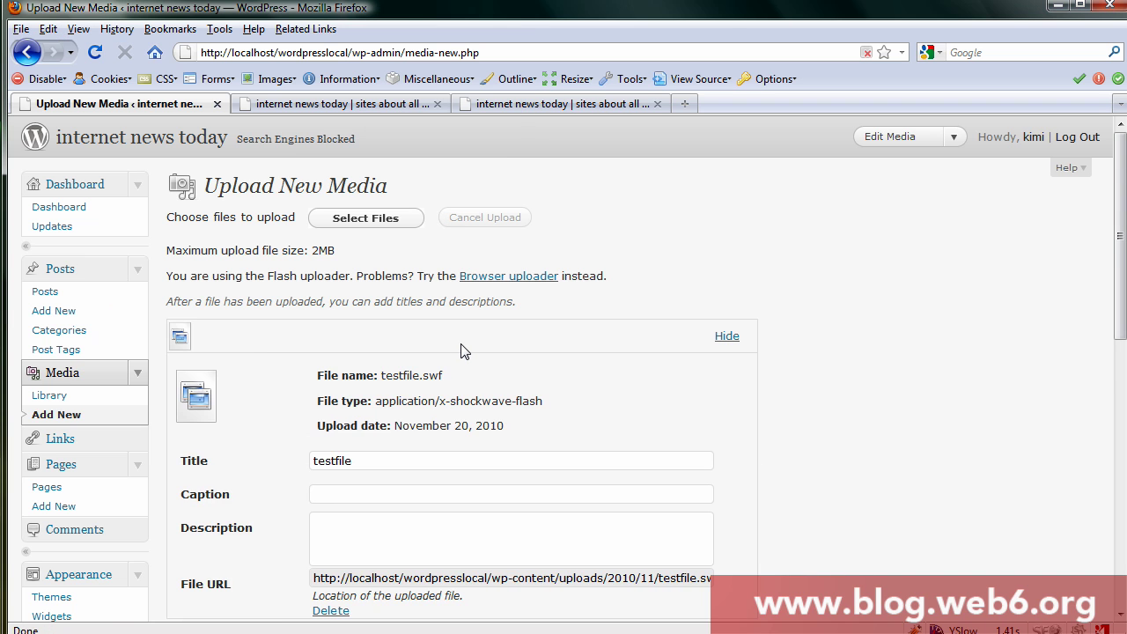
# Step: Copy testfile.swf's file URL into a new Notepad note and minimize it
pyautogui.scroll(-5, 465, 351)
pyautogui.moveTo(312, 292); pyautogui.dragTo(731, 295)
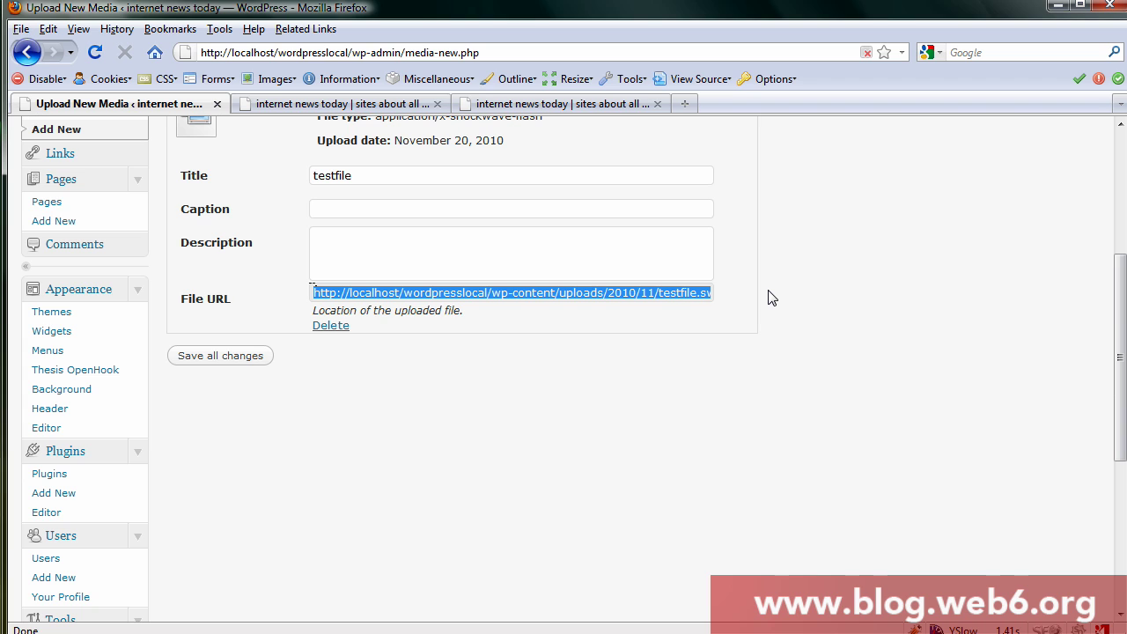
pyautogui.click(31, 617)
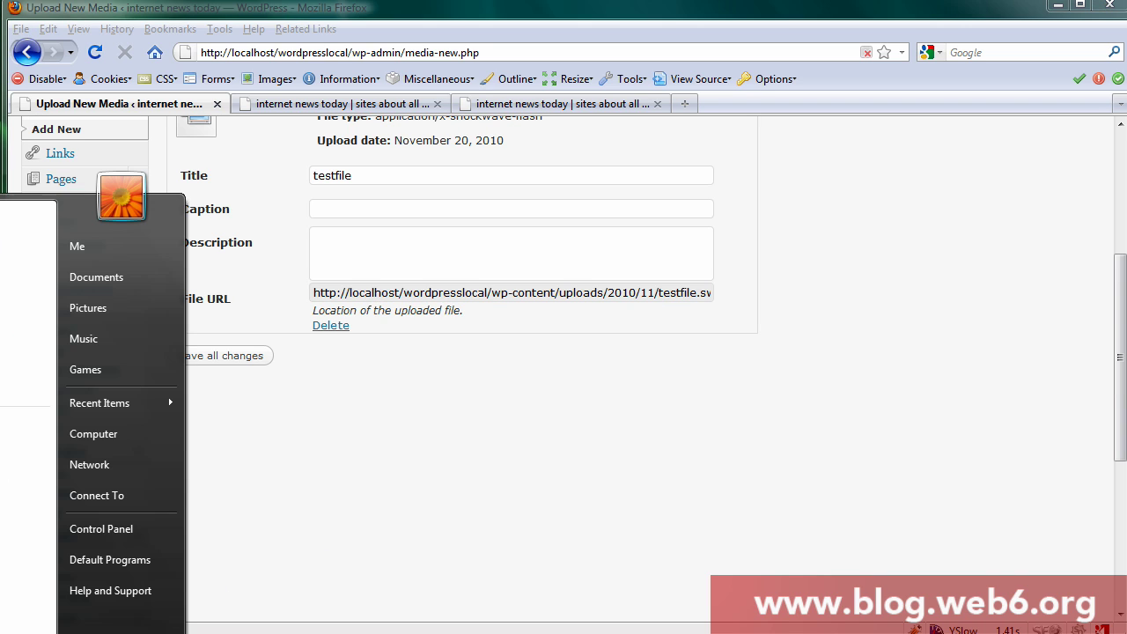
pyautogui.click(26, 388)
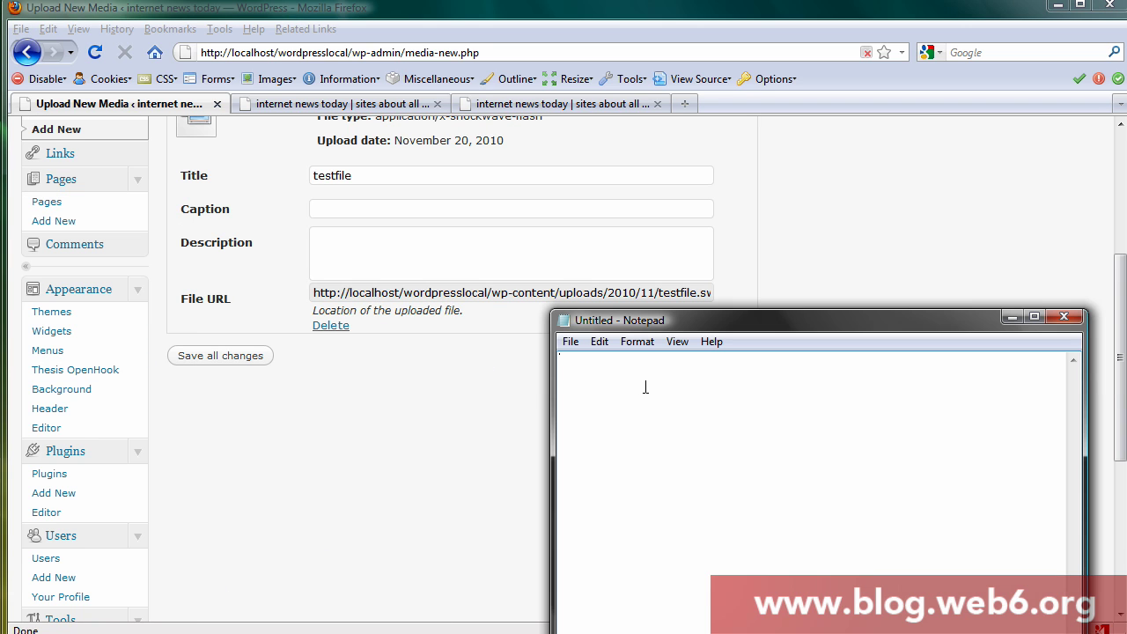
pyautogui.write('http://localhost/wordpresslocal/wp-content/uploads/2010/11/testfile.swf')
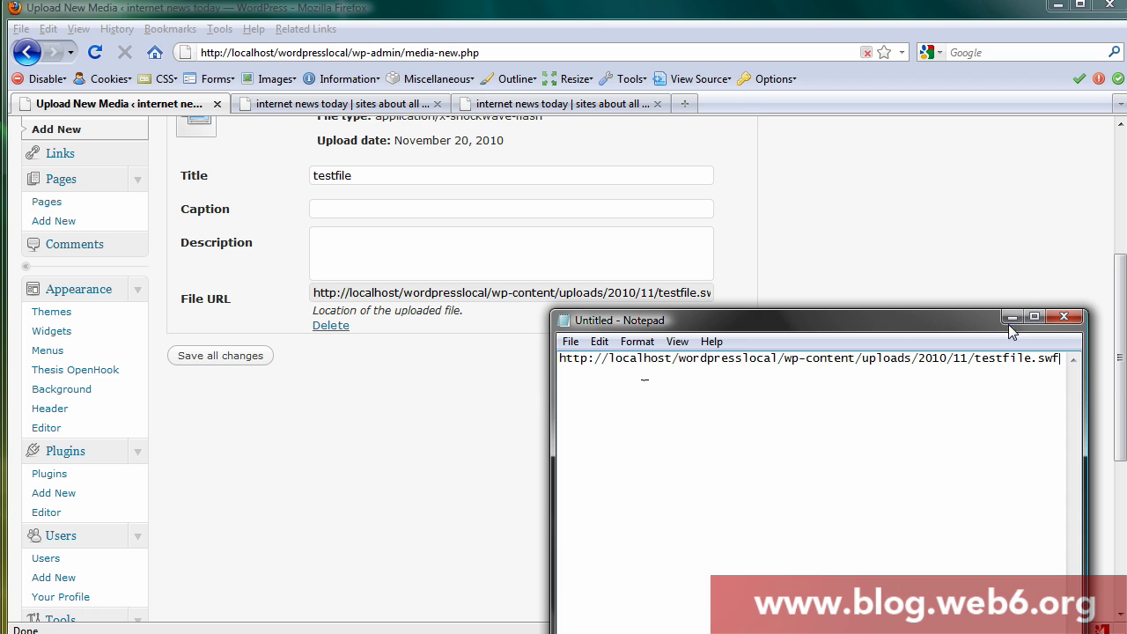
pyautogui.click(1010, 320)
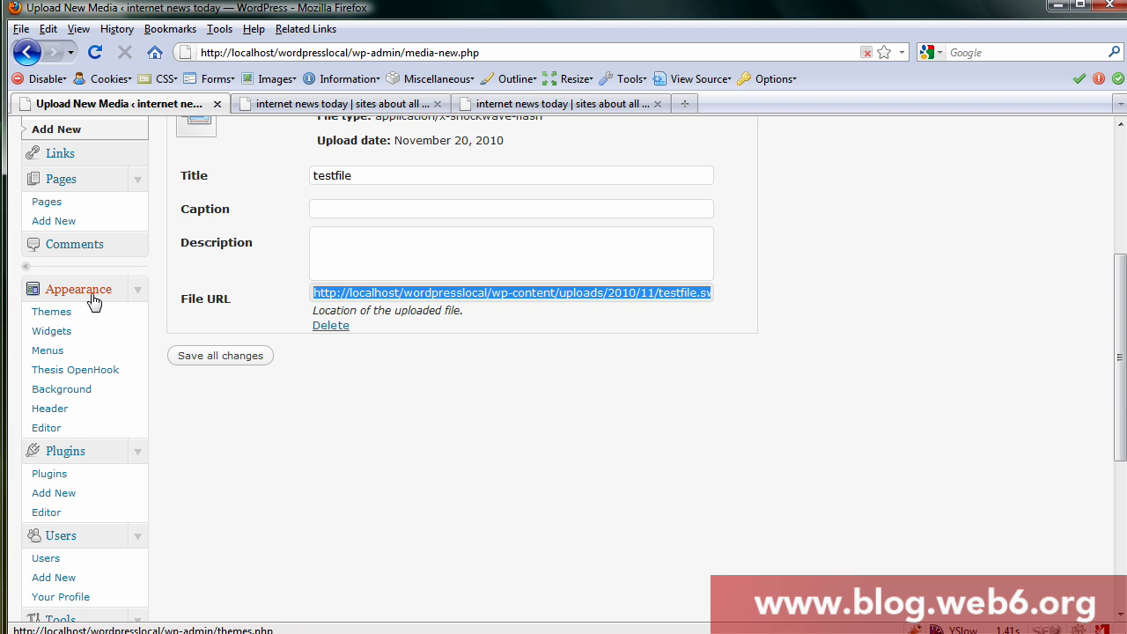
# Step: Delete the header <img> line from Twenty Ten's header.php in the theme editor
pyautogui.click(51, 429)
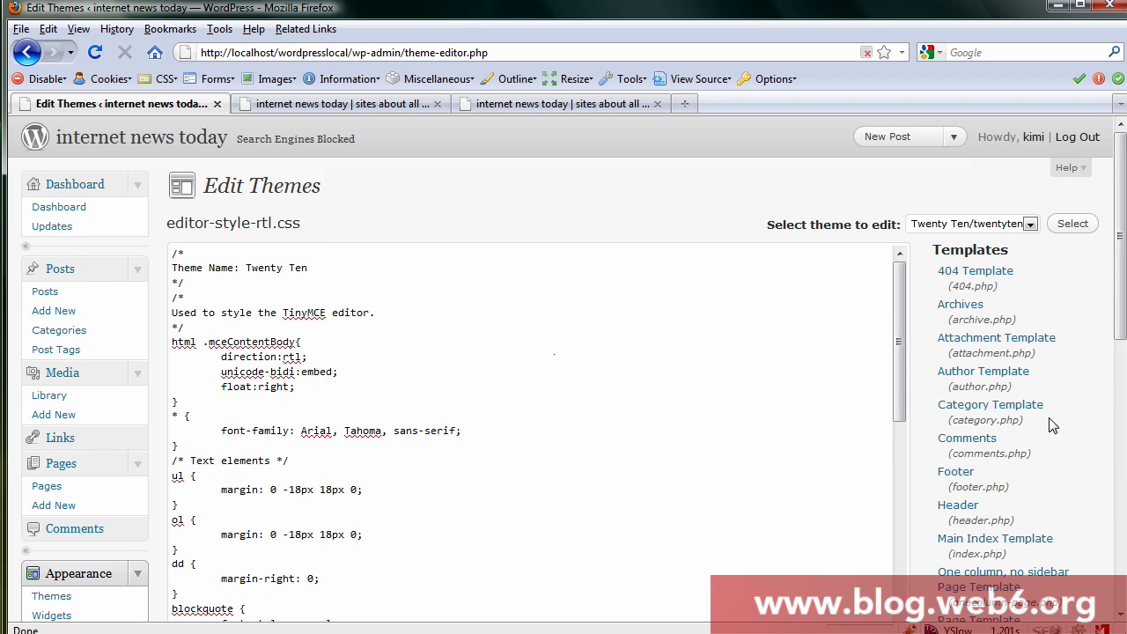
pyautogui.scroll(-2, 1053, 425)
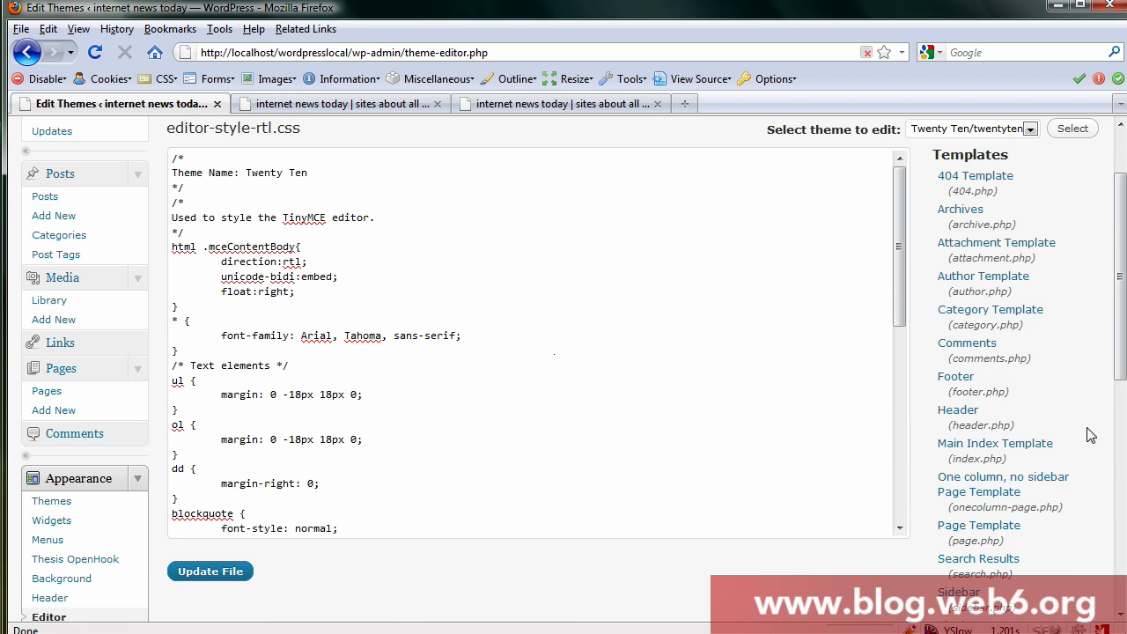
pyautogui.click(959, 421)
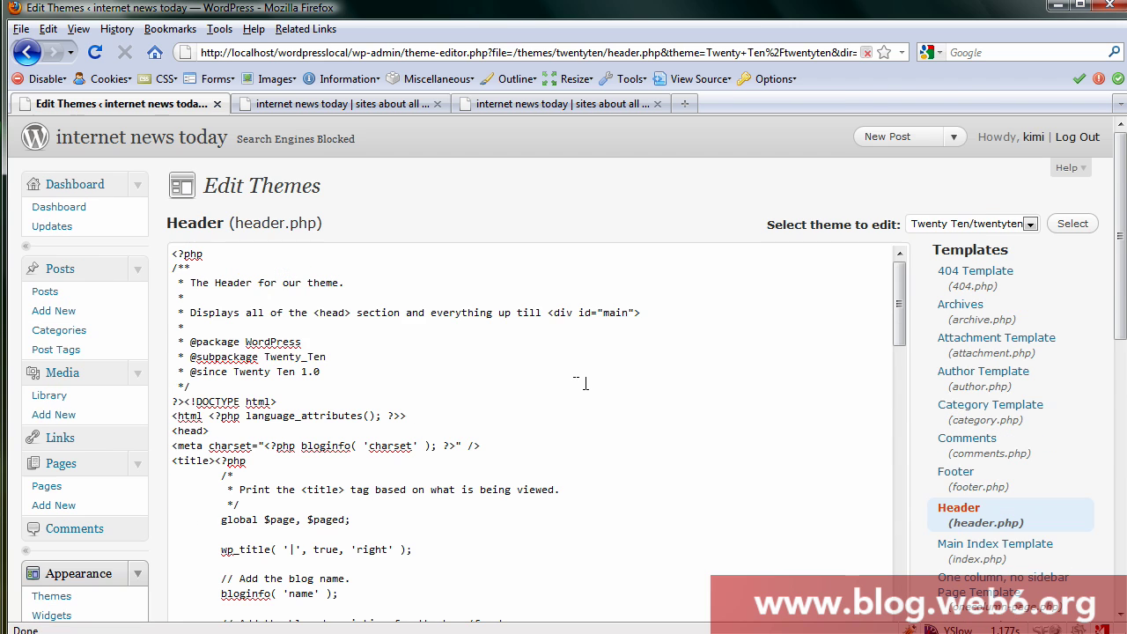
pyautogui.moveTo(900, 315); pyautogui.dragTo(911, 572)
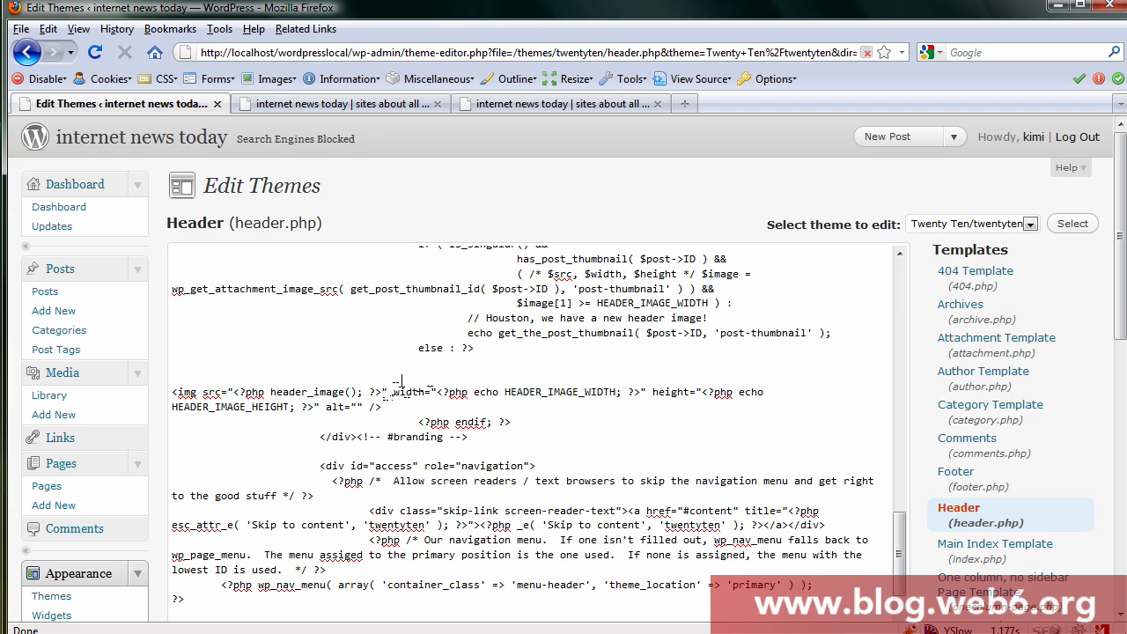
pyautogui.moveTo(385, 405); pyautogui.dragTo(172, 392)
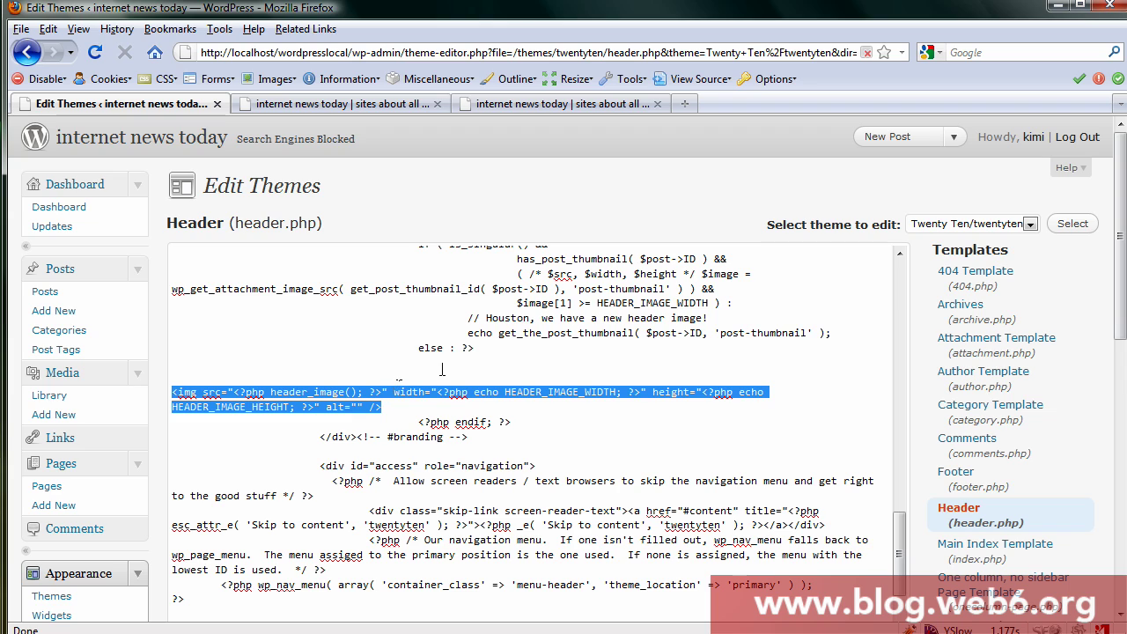
pyautogui.press('Delete')
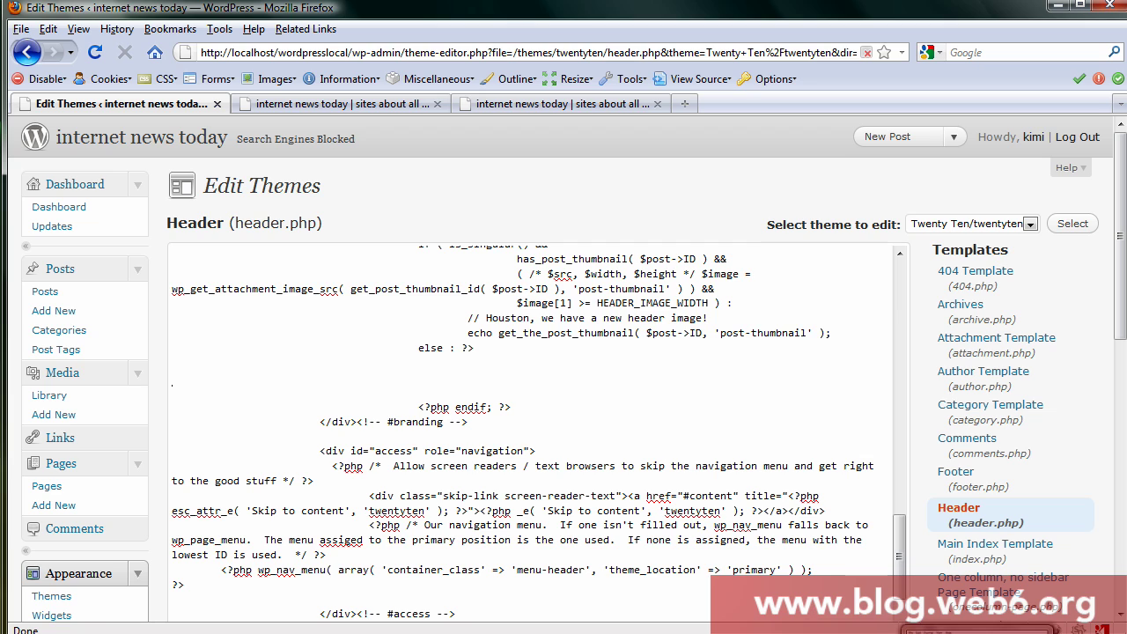
# Step: Copy all the Flash object/embed code from Notepad
pyautogui.hotkey('alt', 'Tab')
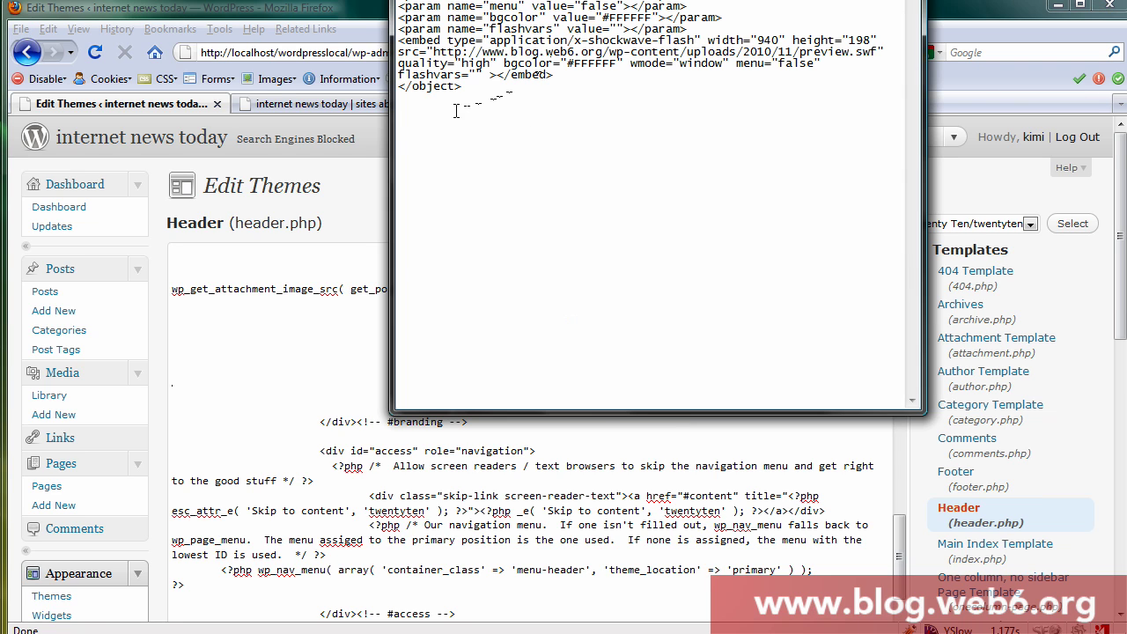
pyautogui.hotkey('ctrl', 'a')
pyautogui.rightClick(493, 5)
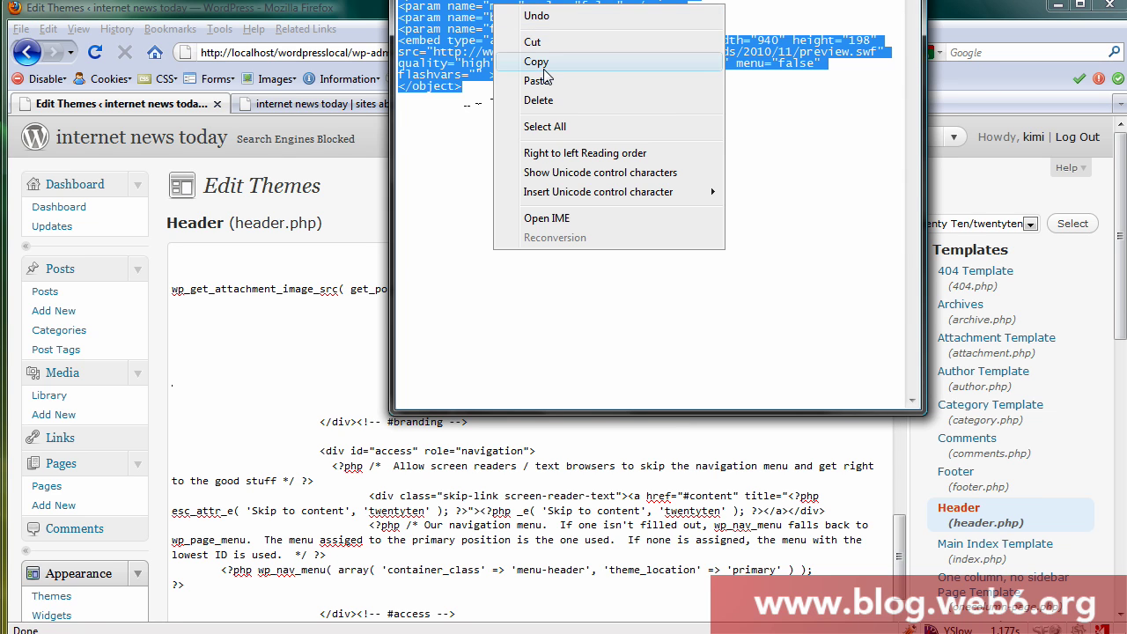
pyautogui.click(554, 58)
# Step: Paste the Flash object/embed code into header.php where the img line was
pyautogui.hotkey('alt', 'Tab')
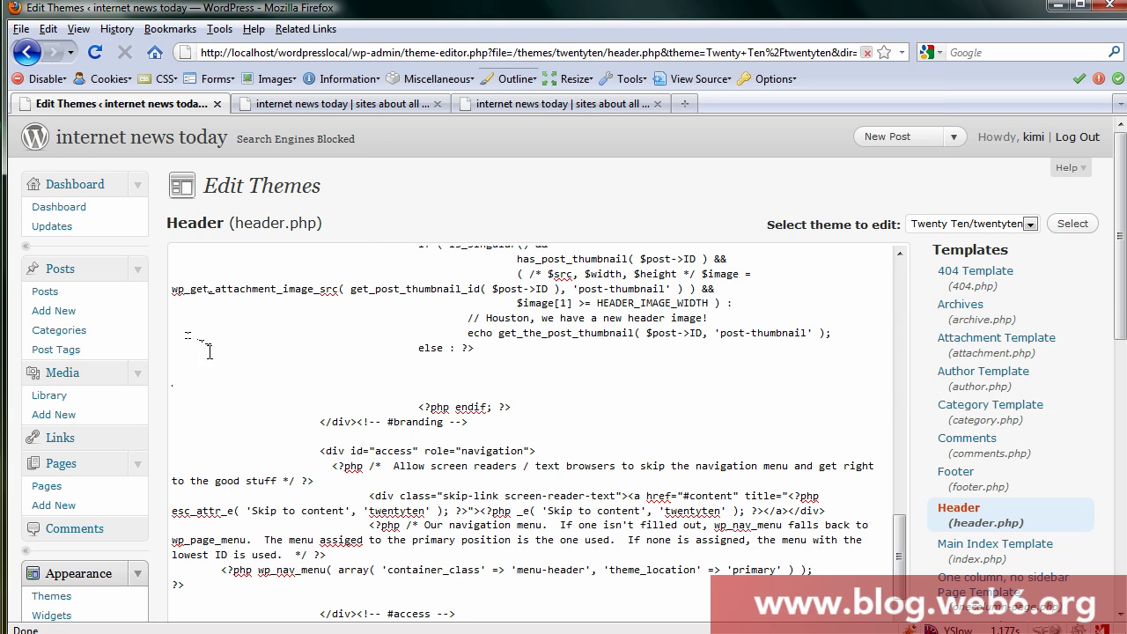
pyautogui.hotkey('ctrl', 'v')
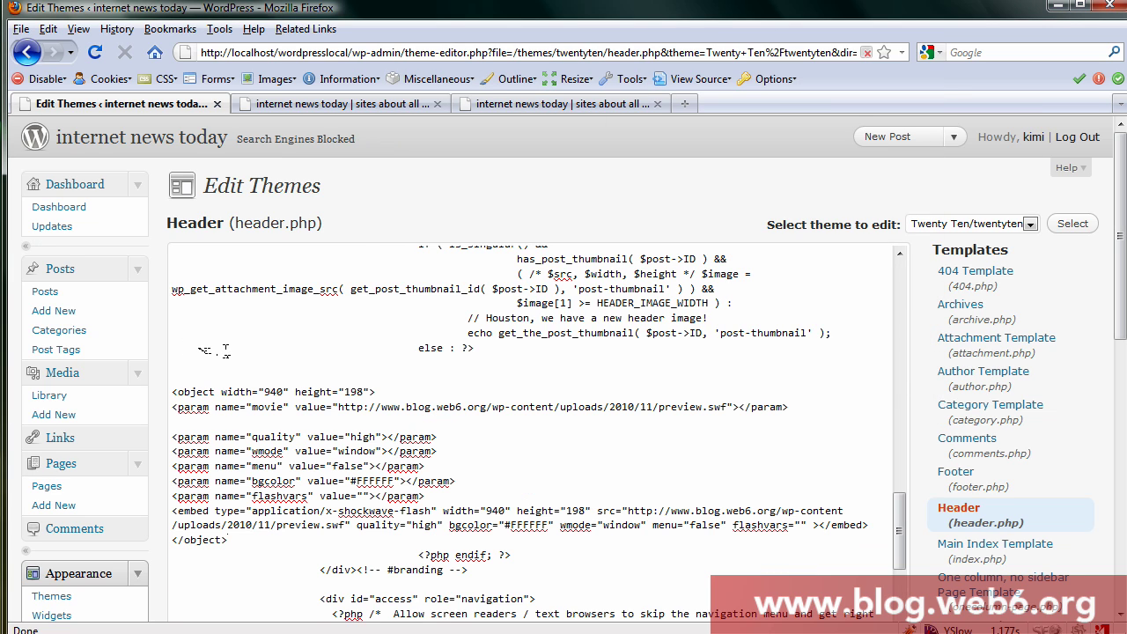
pyautogui.press('Return')
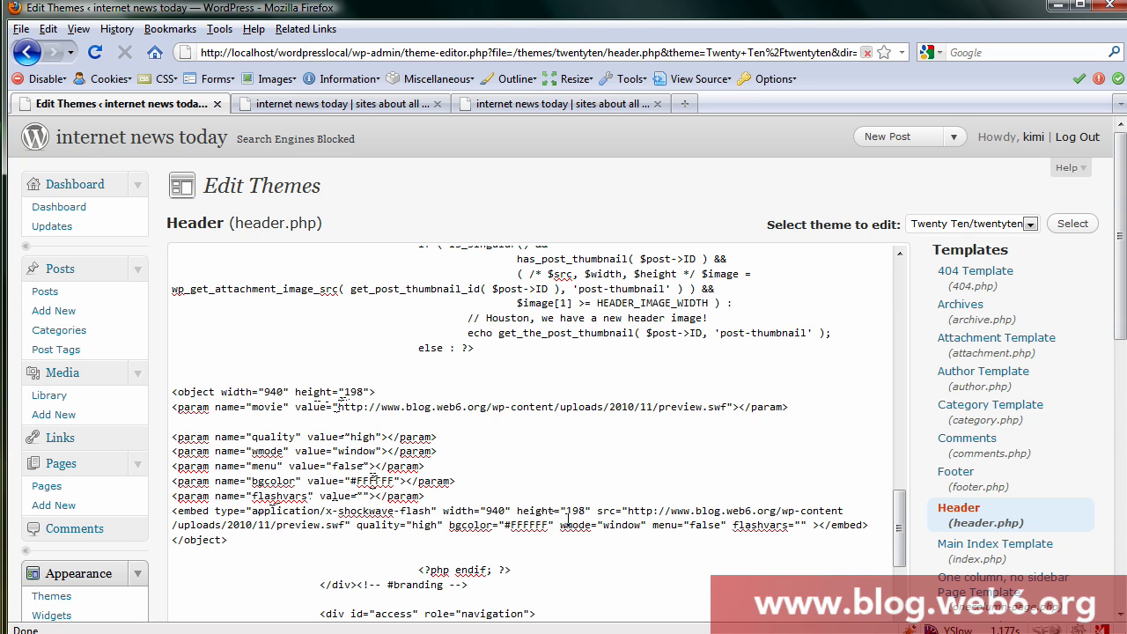
# Step: Copy the testfile.swf address from the Notepad note
pyautogui.hotkey('alt', 'Tab')
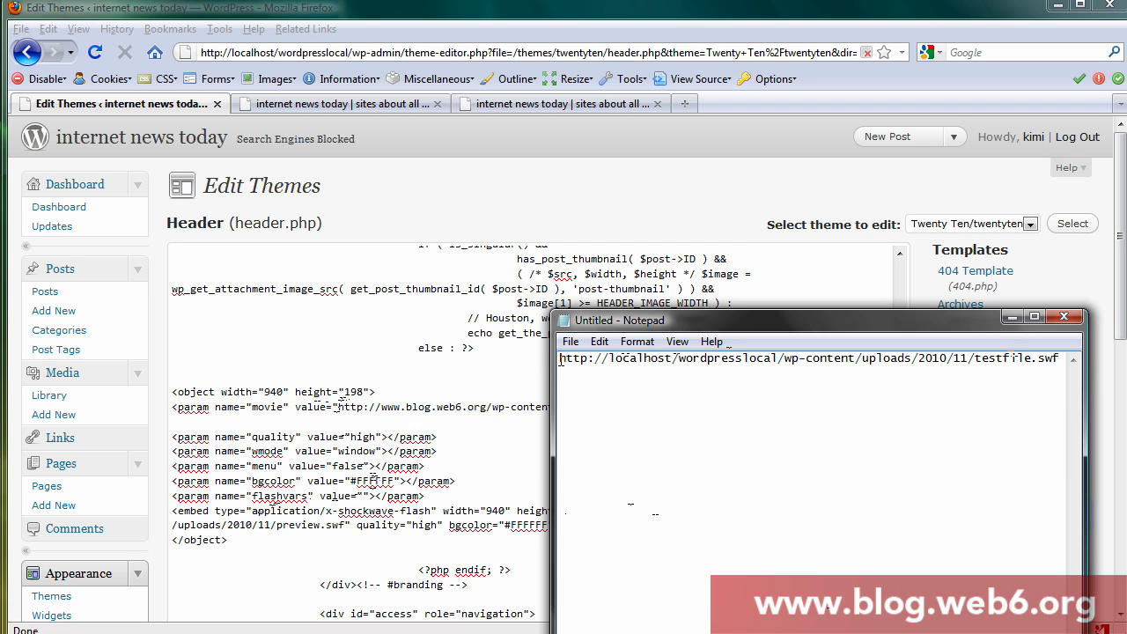
pyautogui.moveTo(560, 358); pyautogui.dragTo(1071, 355)
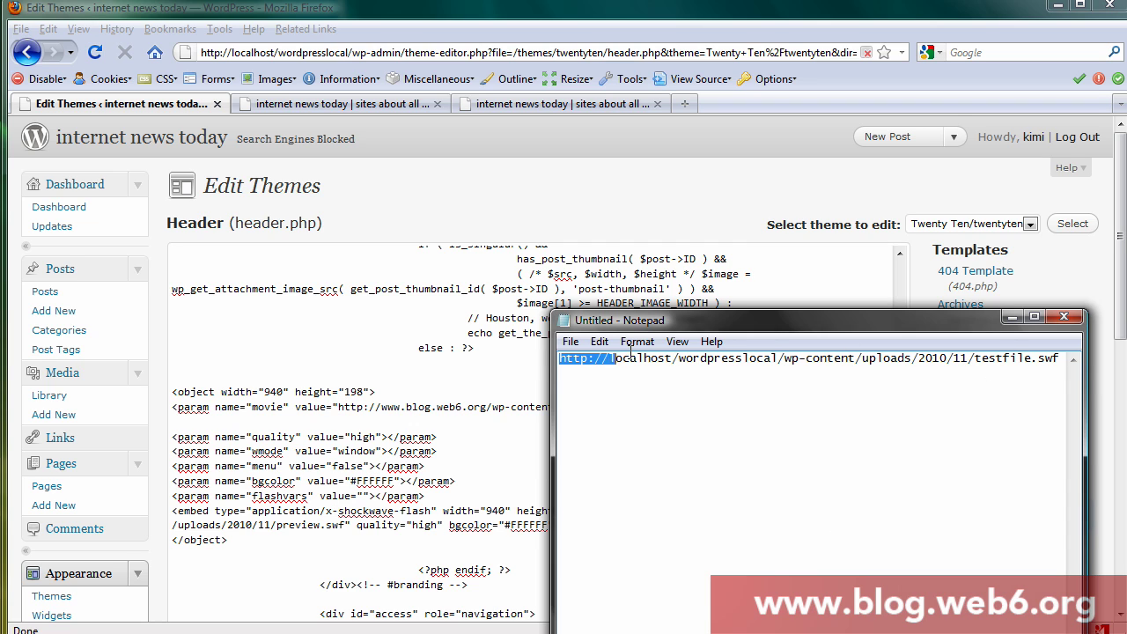
pyautogui.rightClick(1025, 363)
pyautogui.click(1066, 421)
pyautogui.click(1012, 317)
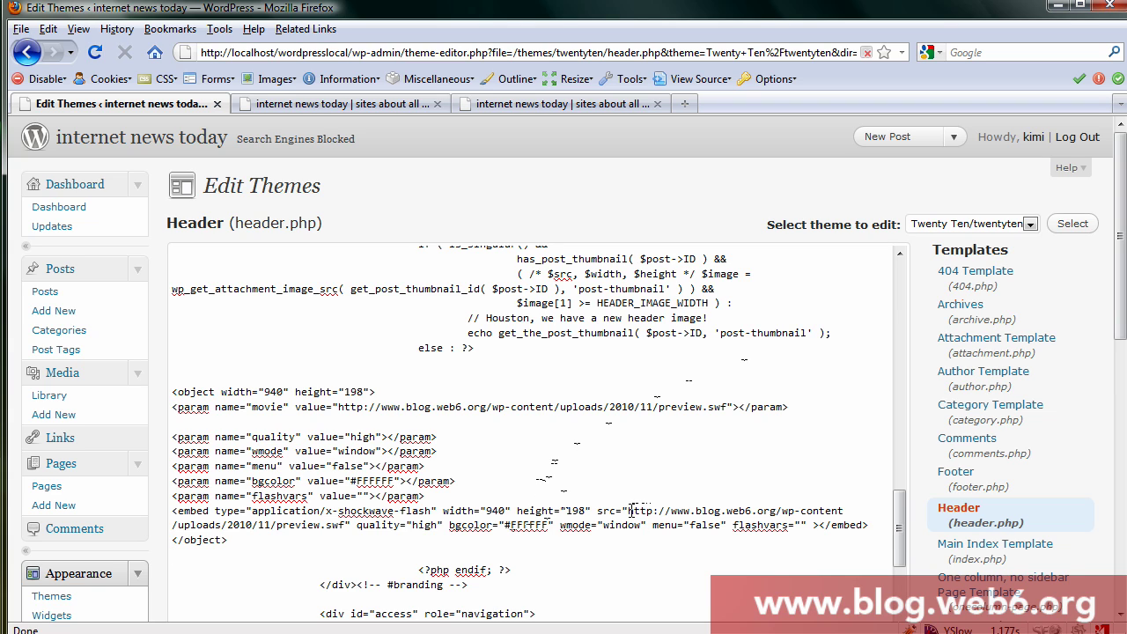
# Step: Replace both preview.swf addresses with the testfile.swf URL and save header.php
pyautogui.moveTo(628, 511); pyautogui.dragTo(345, 525)
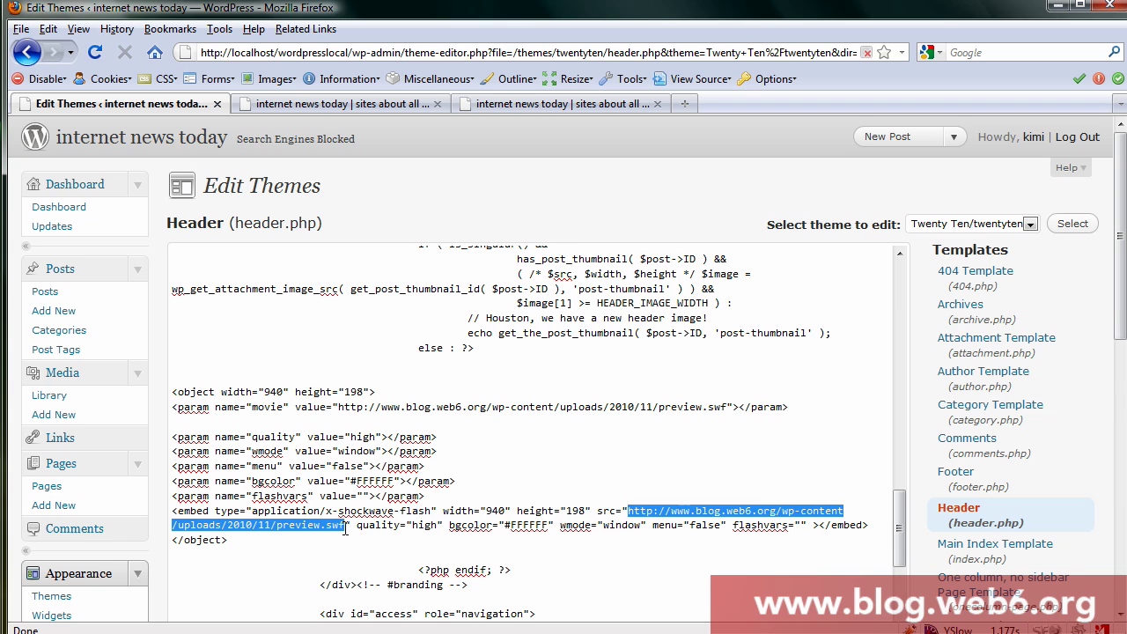
pyautogui.hotkey('ctrl', 'v')
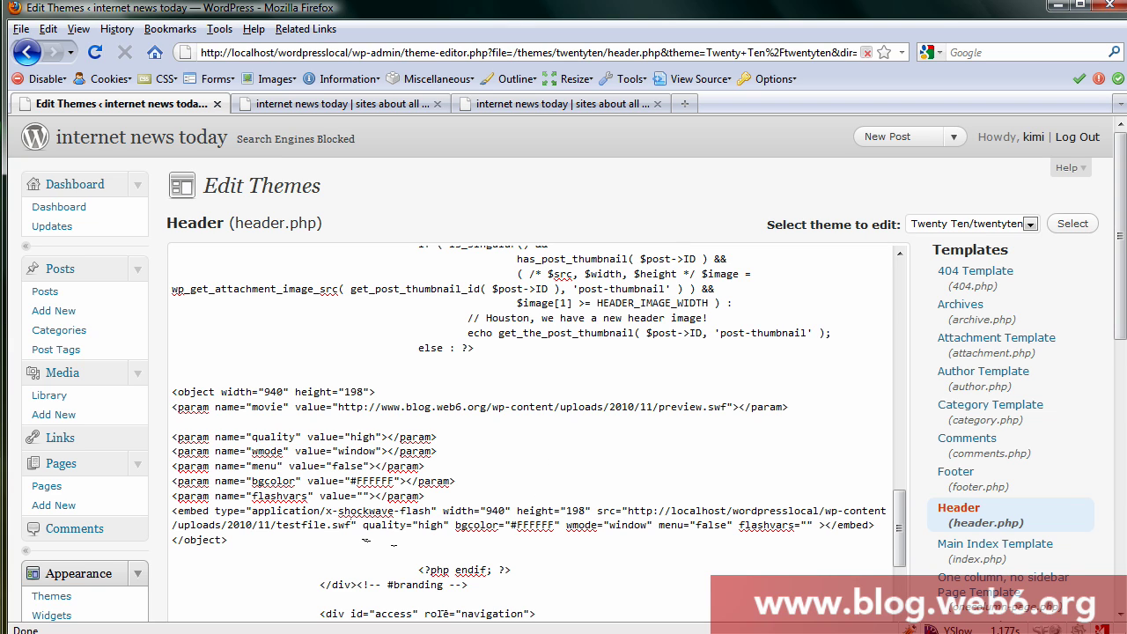
pyautogui.moveTo(339, 407); pyautogui.dragTo(731, 407)
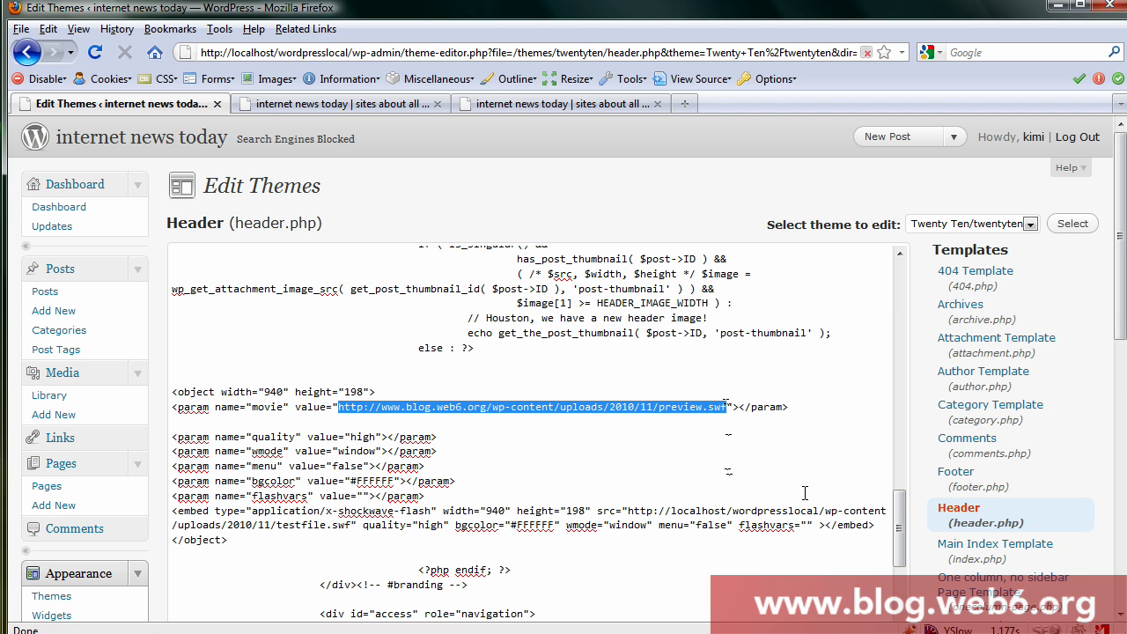
pyautogui.hotkey('ctrl', 'v')
pyautogui.scroll(-3, 789, 388)
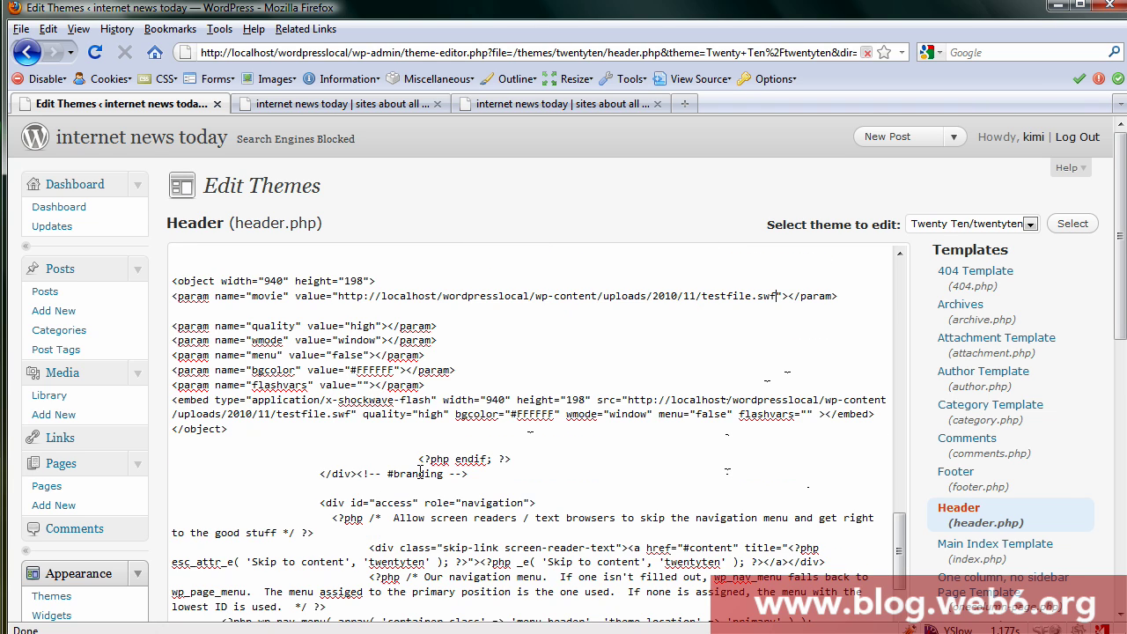
pyautogui.scroll(-4, 788, 388)
pyautogui.click(216, 513)
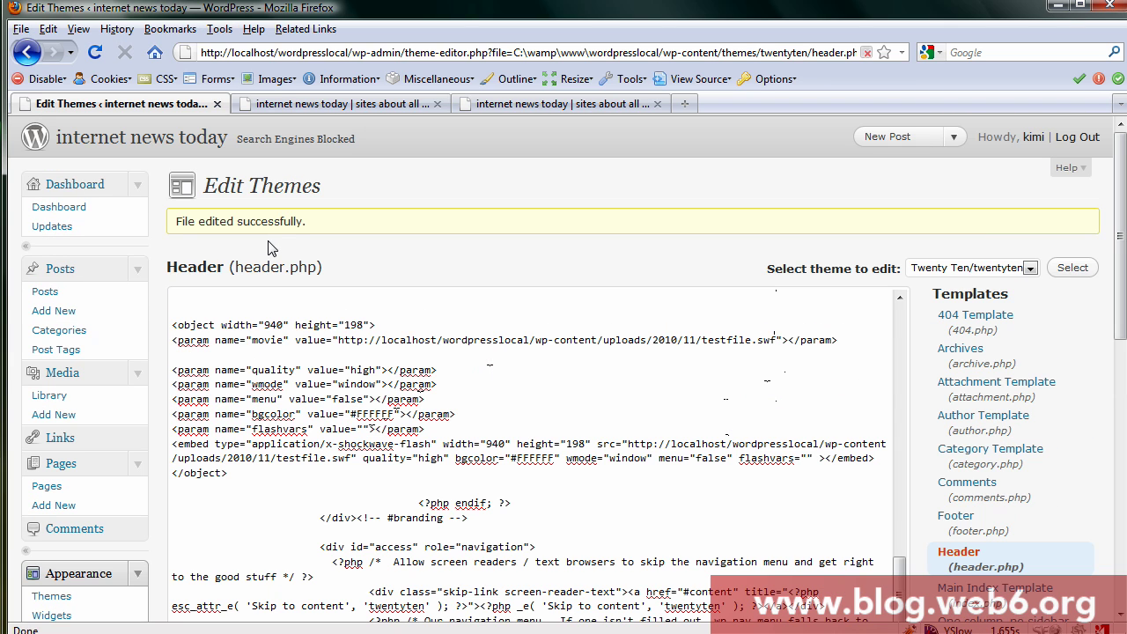
# Step: Open the site home page in a new tab and reload it to see the flash banner
pyautogui.moveTo(180, 137)
pyautogui.mouseDown()
pyautogui.moveTo(745, 125)
pyautogui.moveTo(745, 105)
pyautogui.mouseUp()
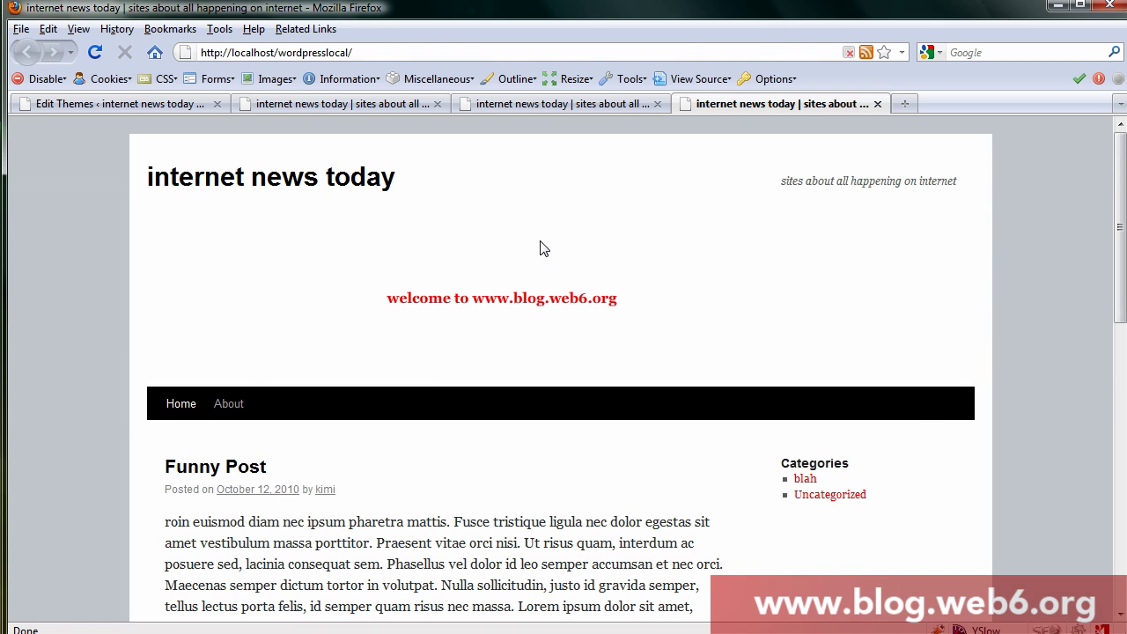
pyautogui.click(102, 55)
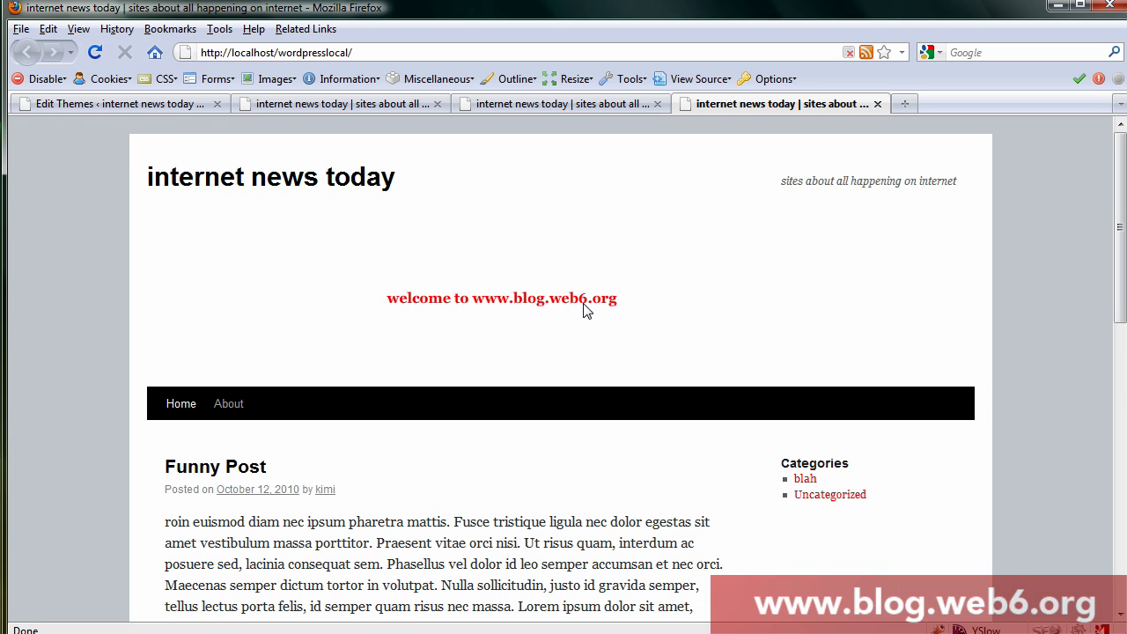
pyautogui.click(102, 56)
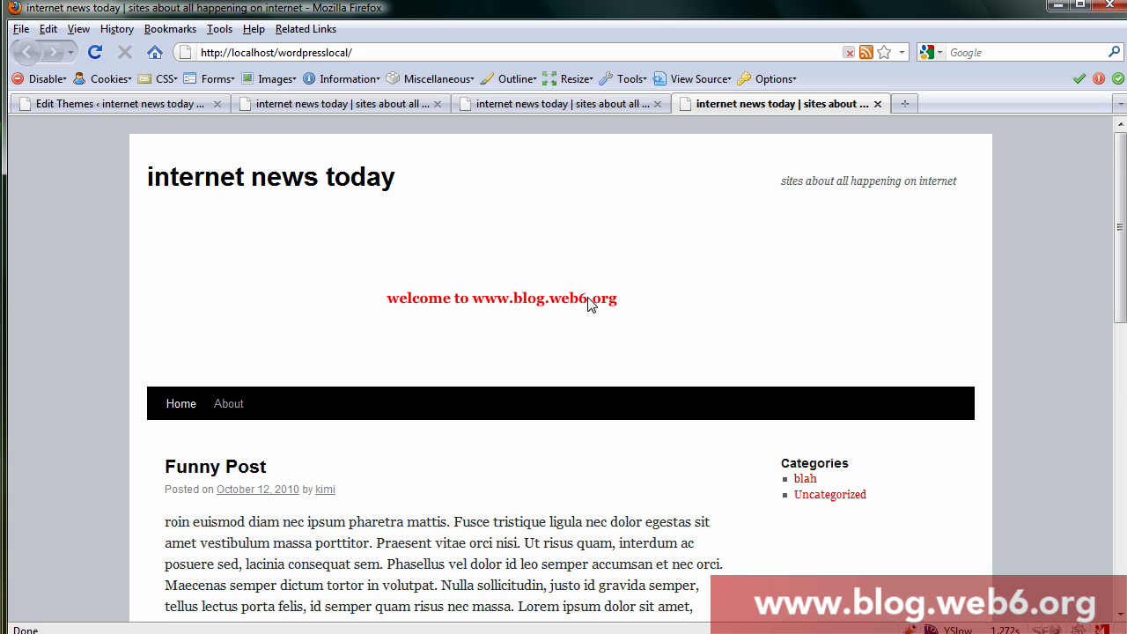
# Step: Copy the Flash object code block from header.php
pyautogui.click(129, 108)
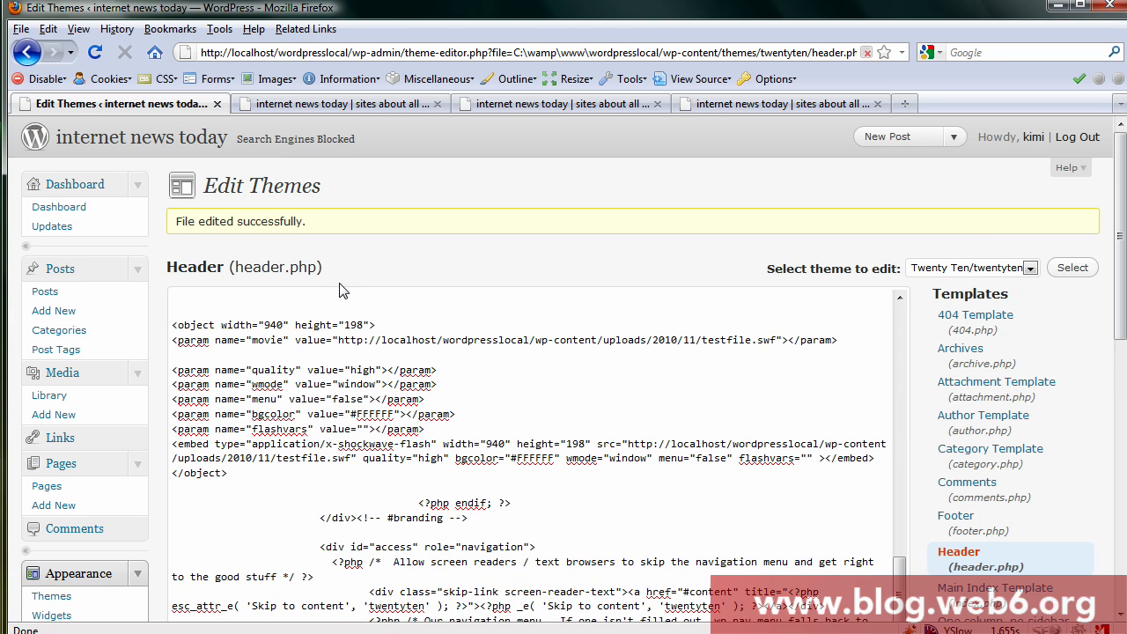
pyautogui.scroll(-2, 80, 209)
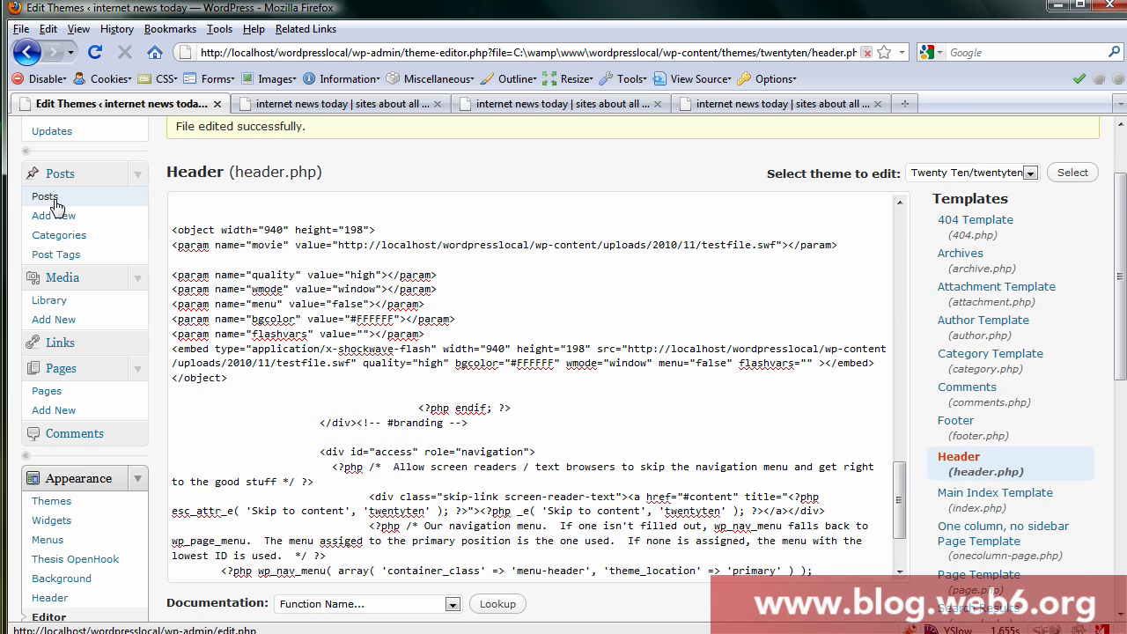
pyautogui.moveTo(258, 389); pyautogui.dragTo(173, 231)
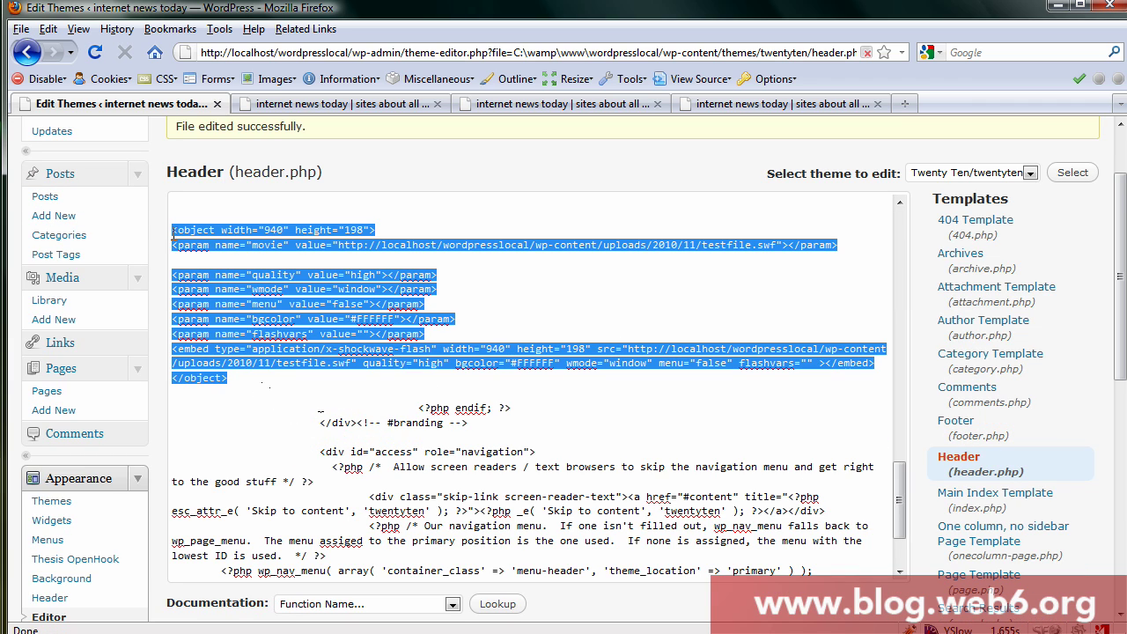
pyautogui.rightClick(261, 299)
pyautogui.click(306, 358)
# Step: Paste the code into Funny Post's HTML after 'mauris ultrices.' and update the post
pyautogui.click(40, 203)
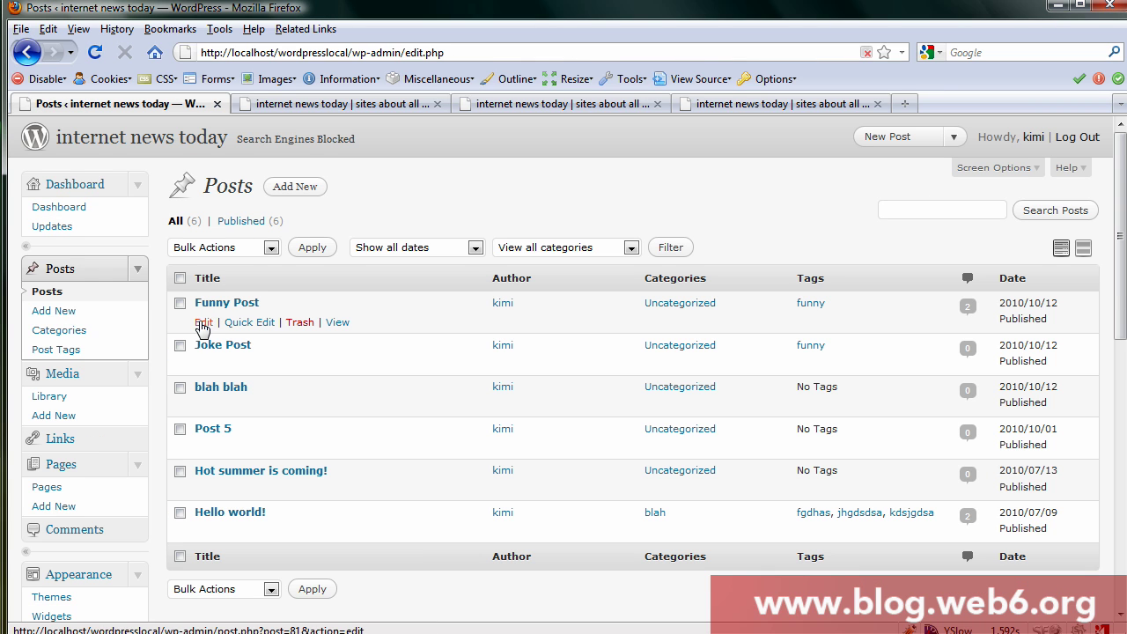
pyautogui.click(203, 322)
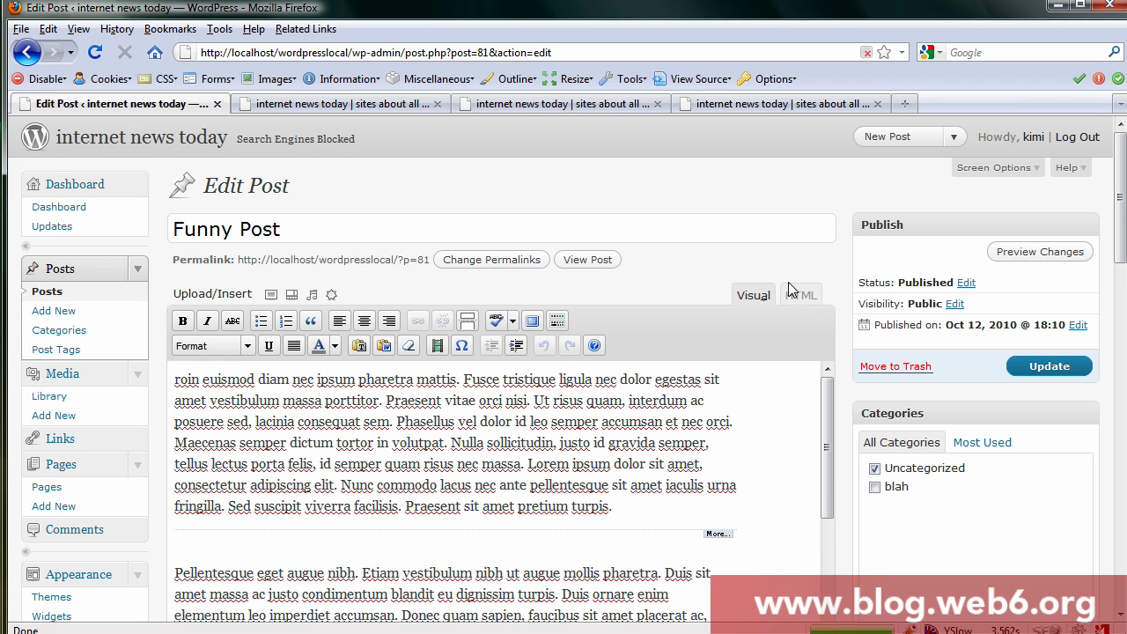
pyautogui.click(797, 296)
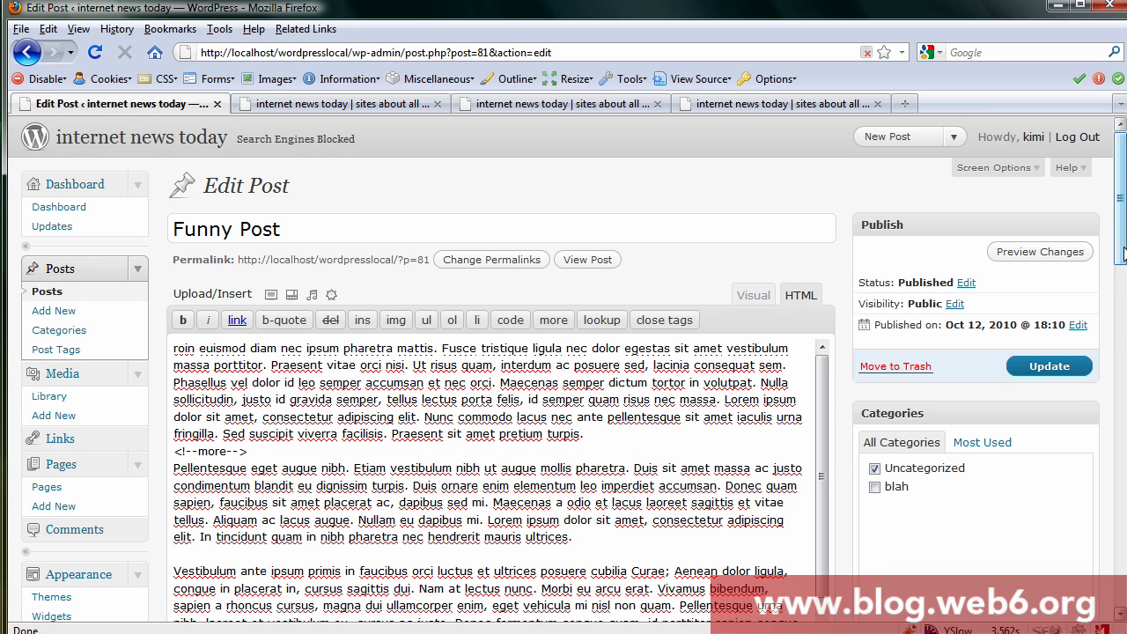
pyautogui.scroll(-5, 881, 299)
pyautogui.moveTo(824, 289); pyautogui.dragTo(823, 352)
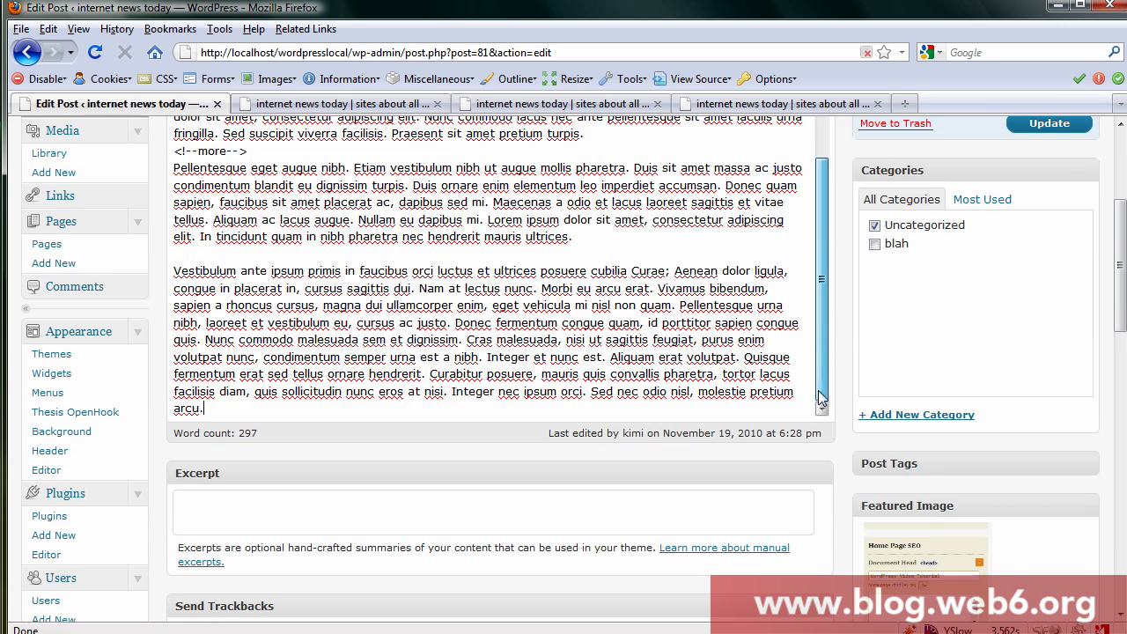
pyautogui.moveTo(1124, 301); pyautogui.dragTo(1124, 266)
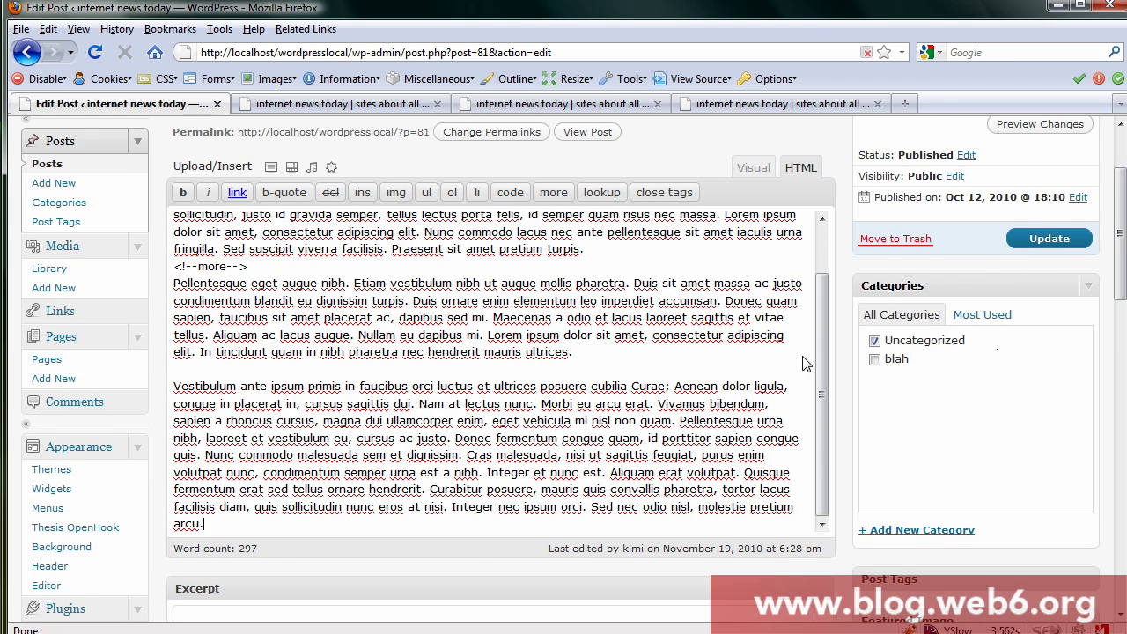
pyautogui.click(635, 349)
pyautogui.press('Return')
pyautogui.hotkey('ctrl', 'v')
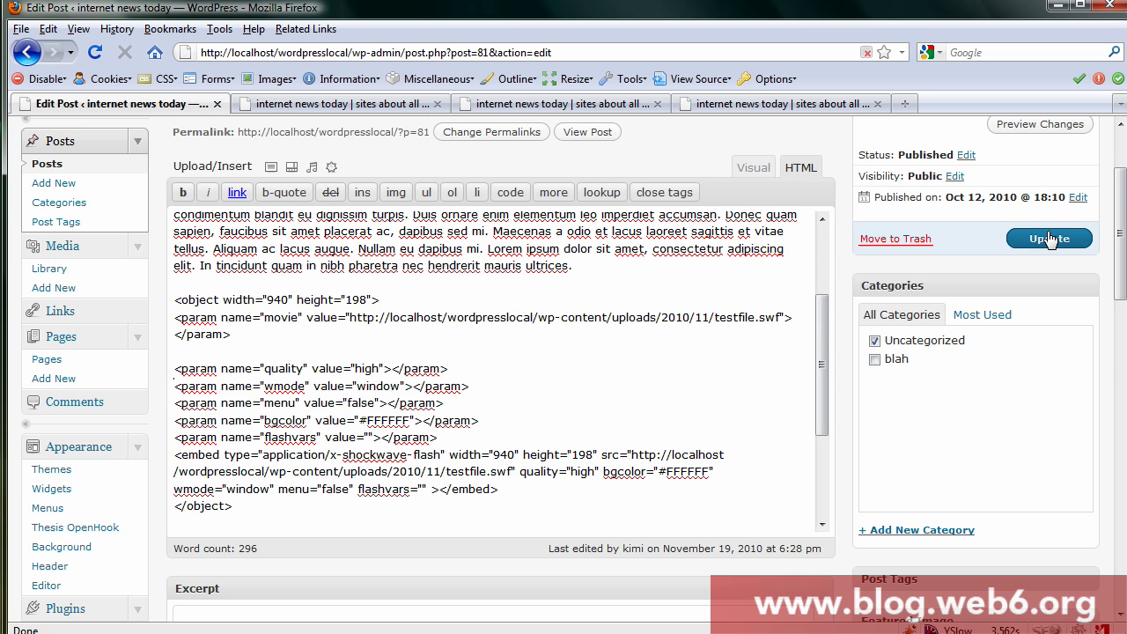
pyautogui.click(1048, 239)
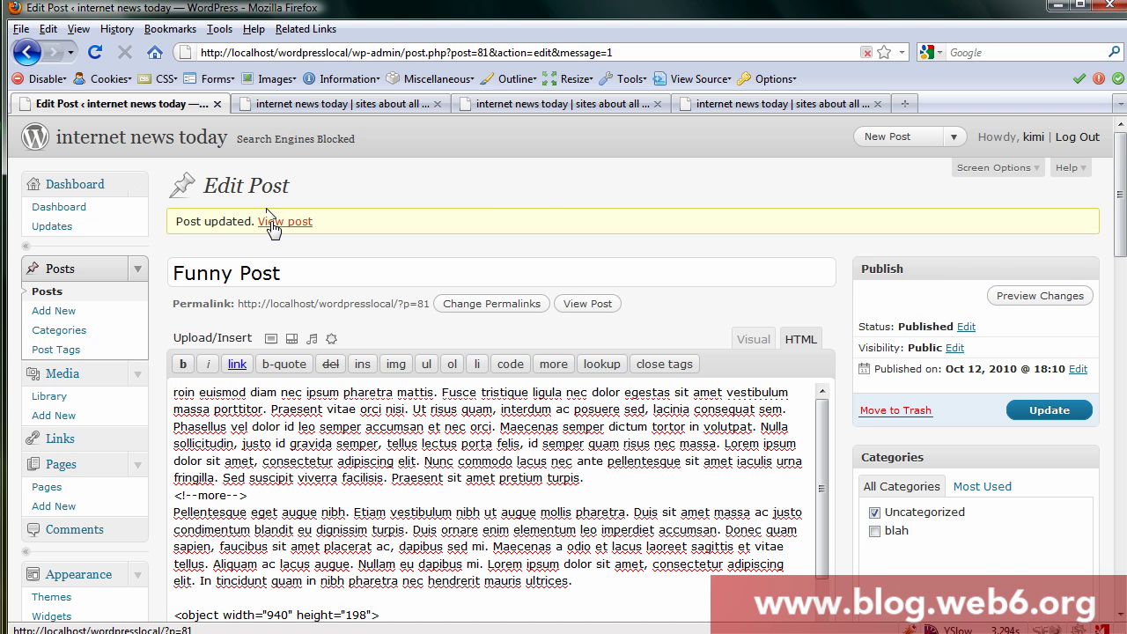
# Step: Open Funny Post in a new tab and scroll to the embedded welcome animation
pyautogui.middleClick(282, 222)
pyautogui.click(947, 107)
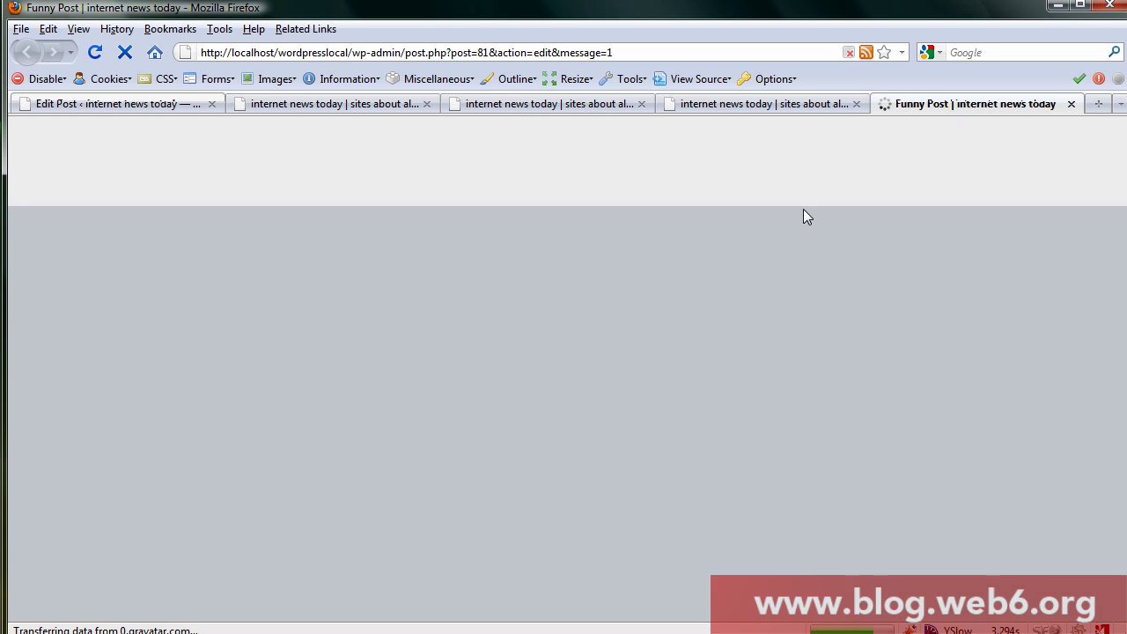
pyautogui.scroll(-4, 1102, 272)
pyautogui.scroll(-8, 1029, 228)
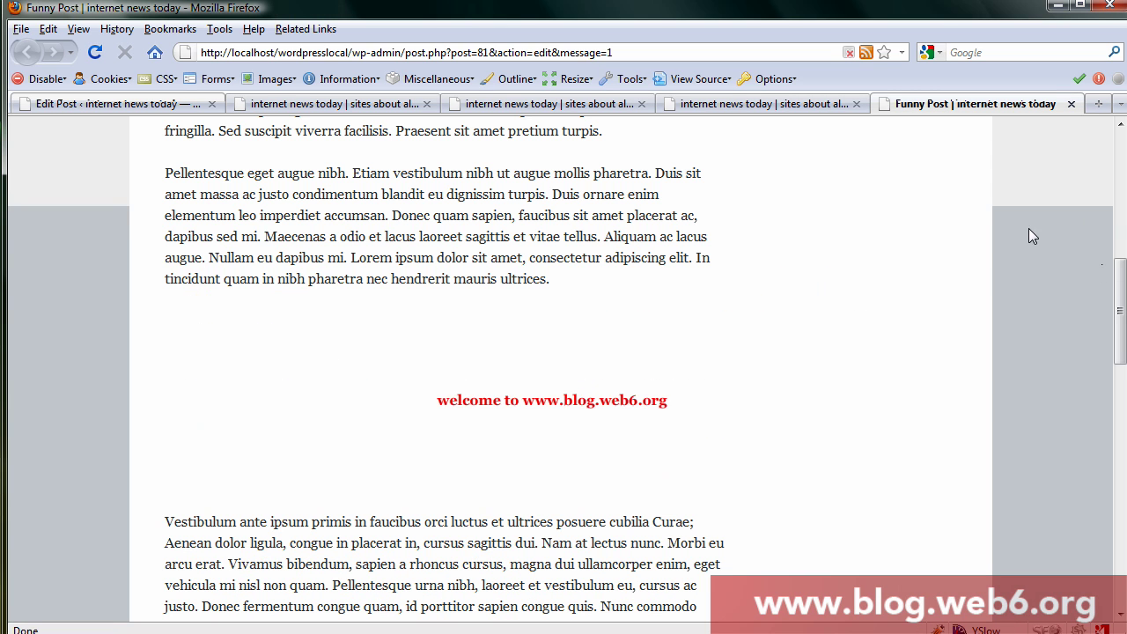